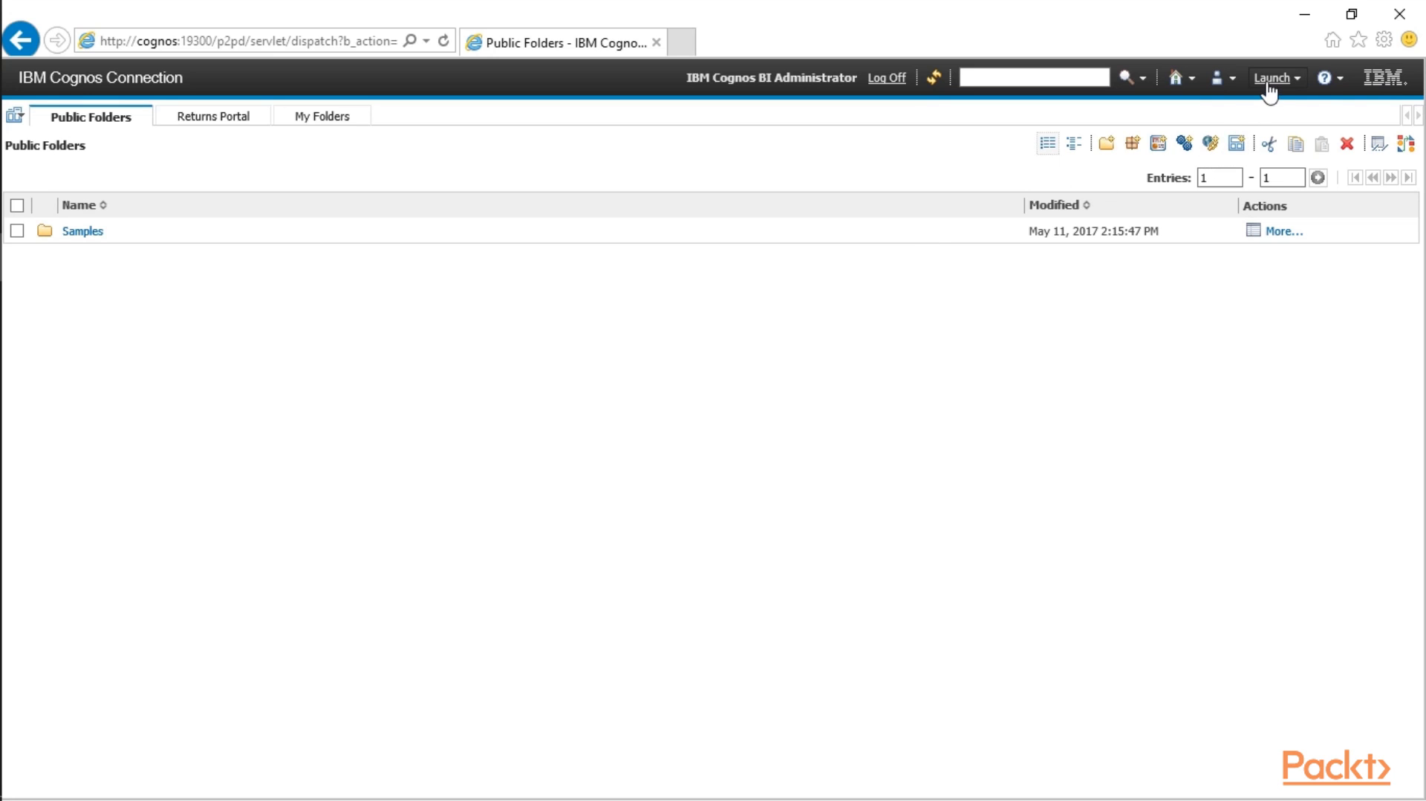
- Launch Cognos Workspace Advanced on the GO Sales (analysis) package under Samples > Models
left_click(1273, 82)
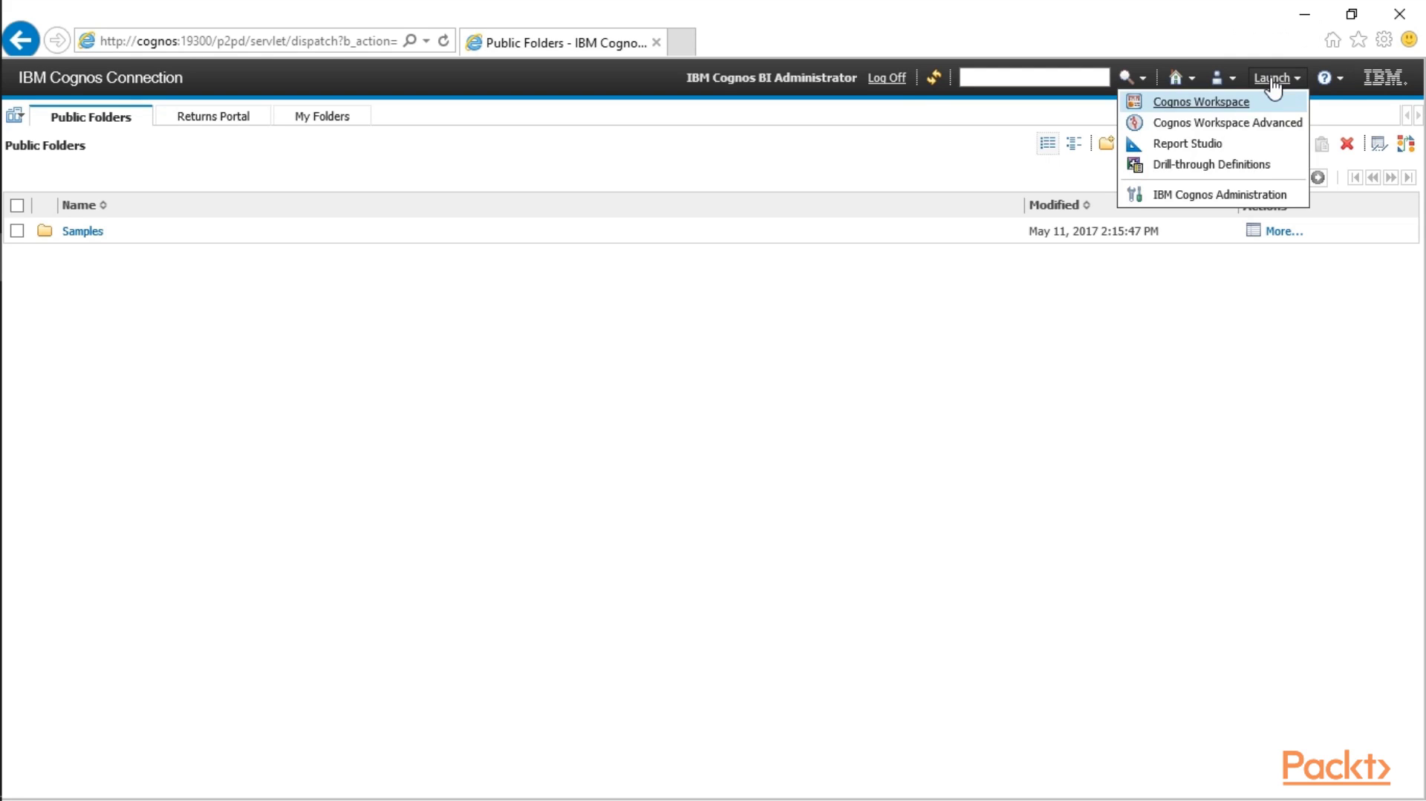
left_click(1219, 134)
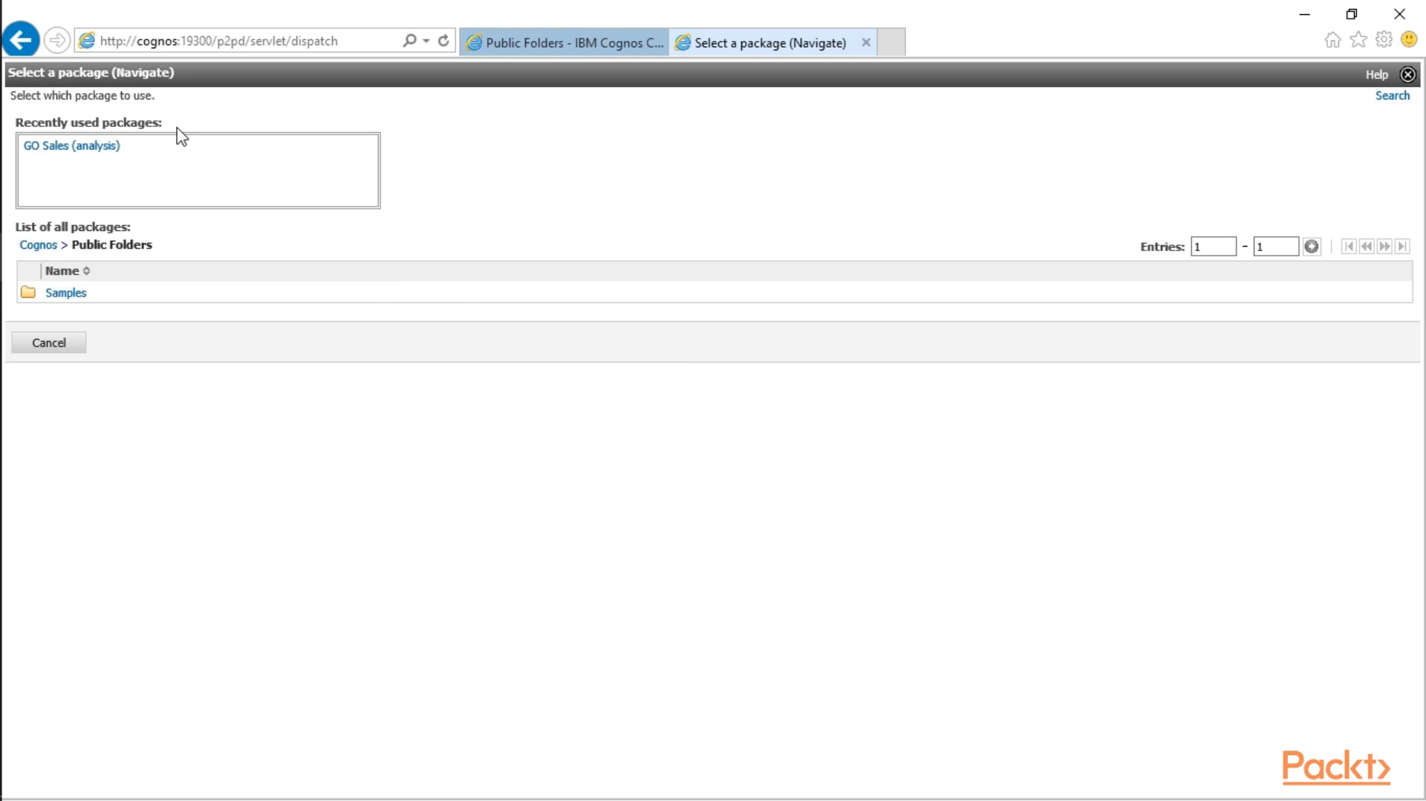
left_click(79, 295)
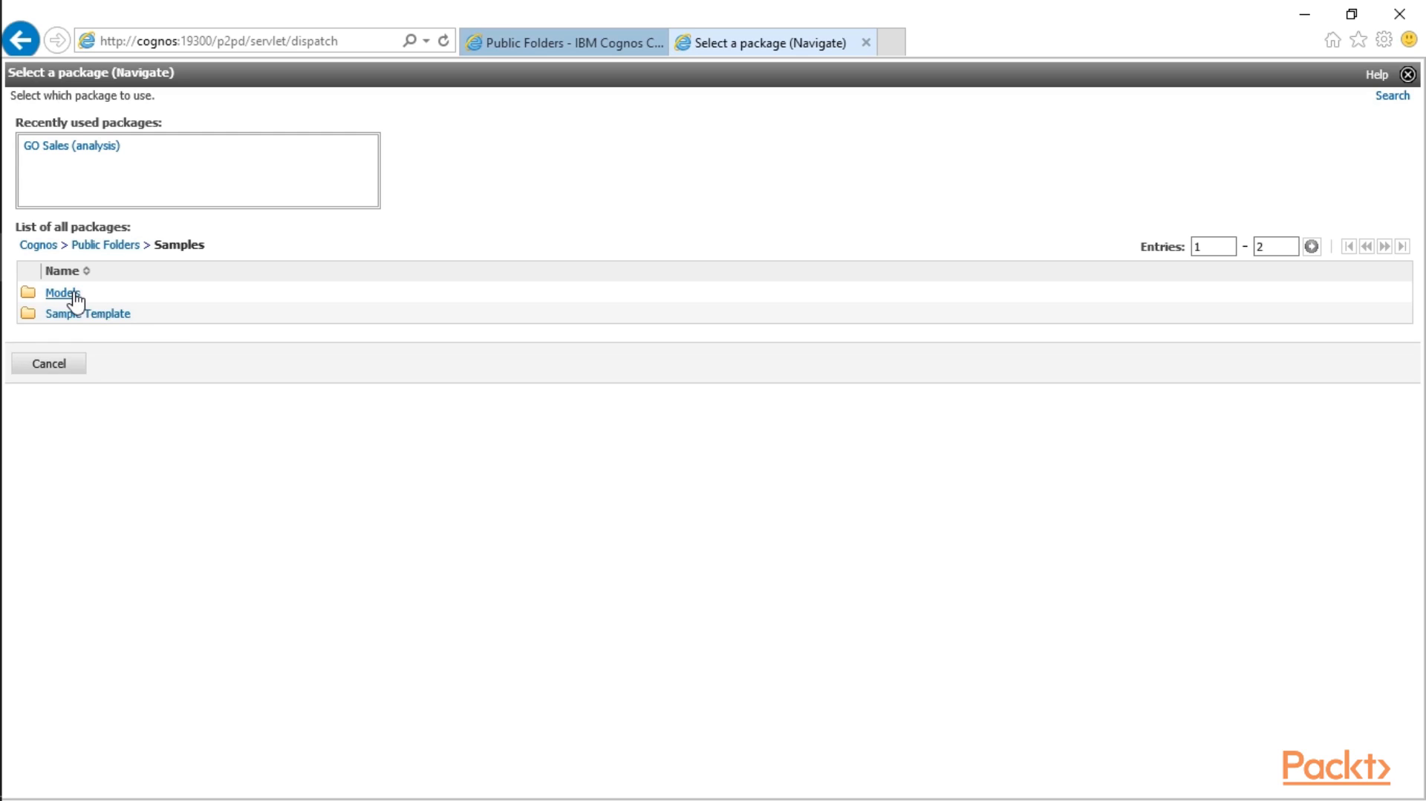
left_click(76, 296)
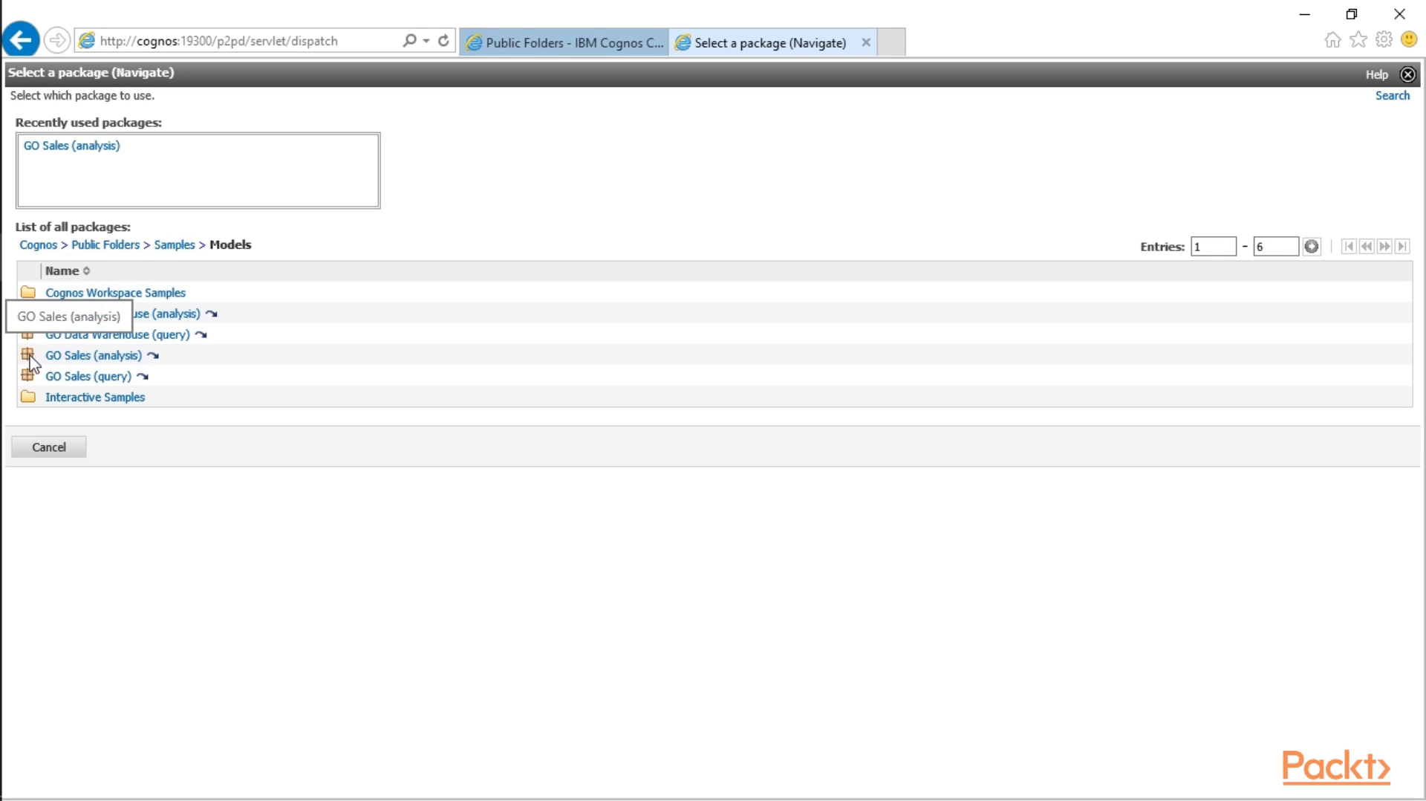
left_click(68, 357)
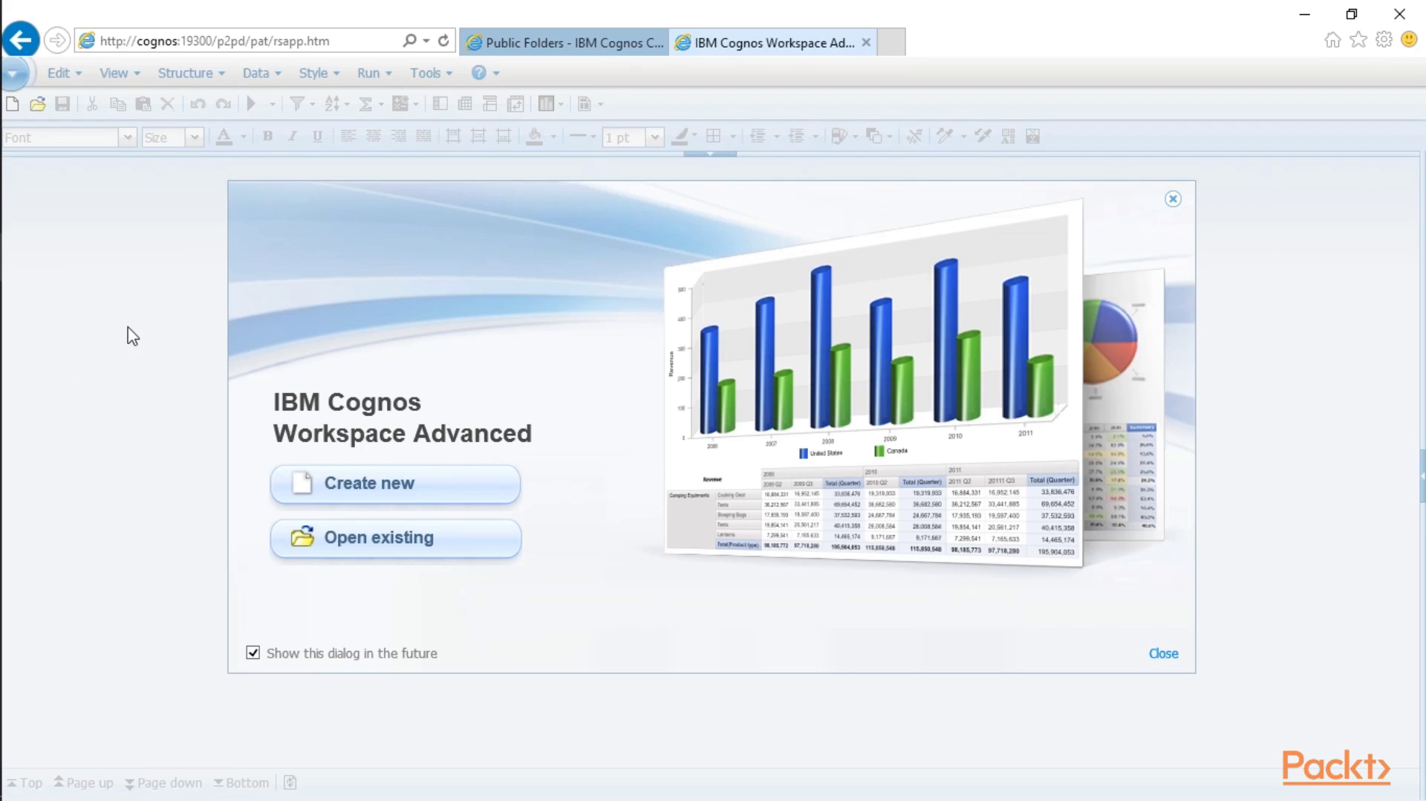
- Create a new report of the List type from the welcome dialog
left_click(350, 491)
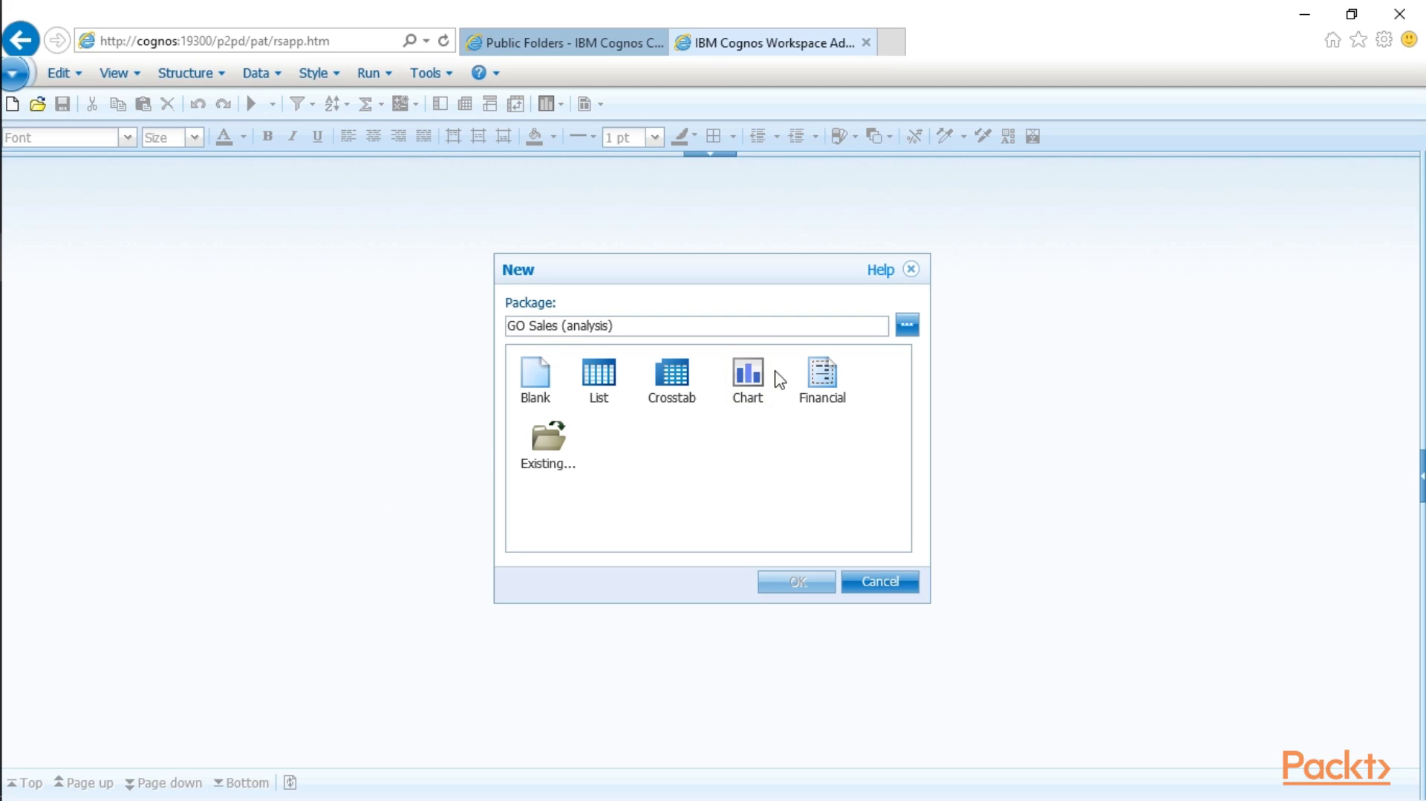
left_click(601, 382)
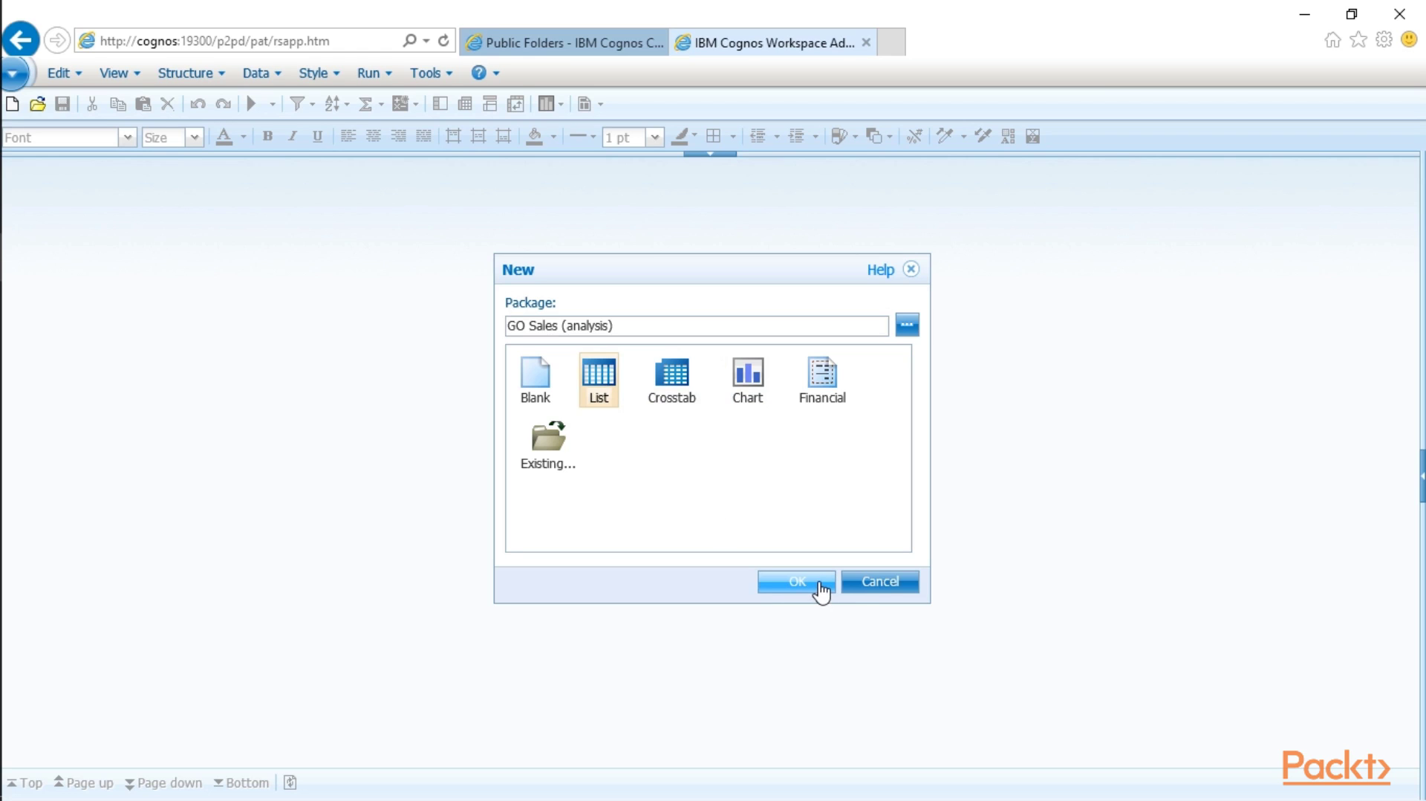
left_click(796, 582)
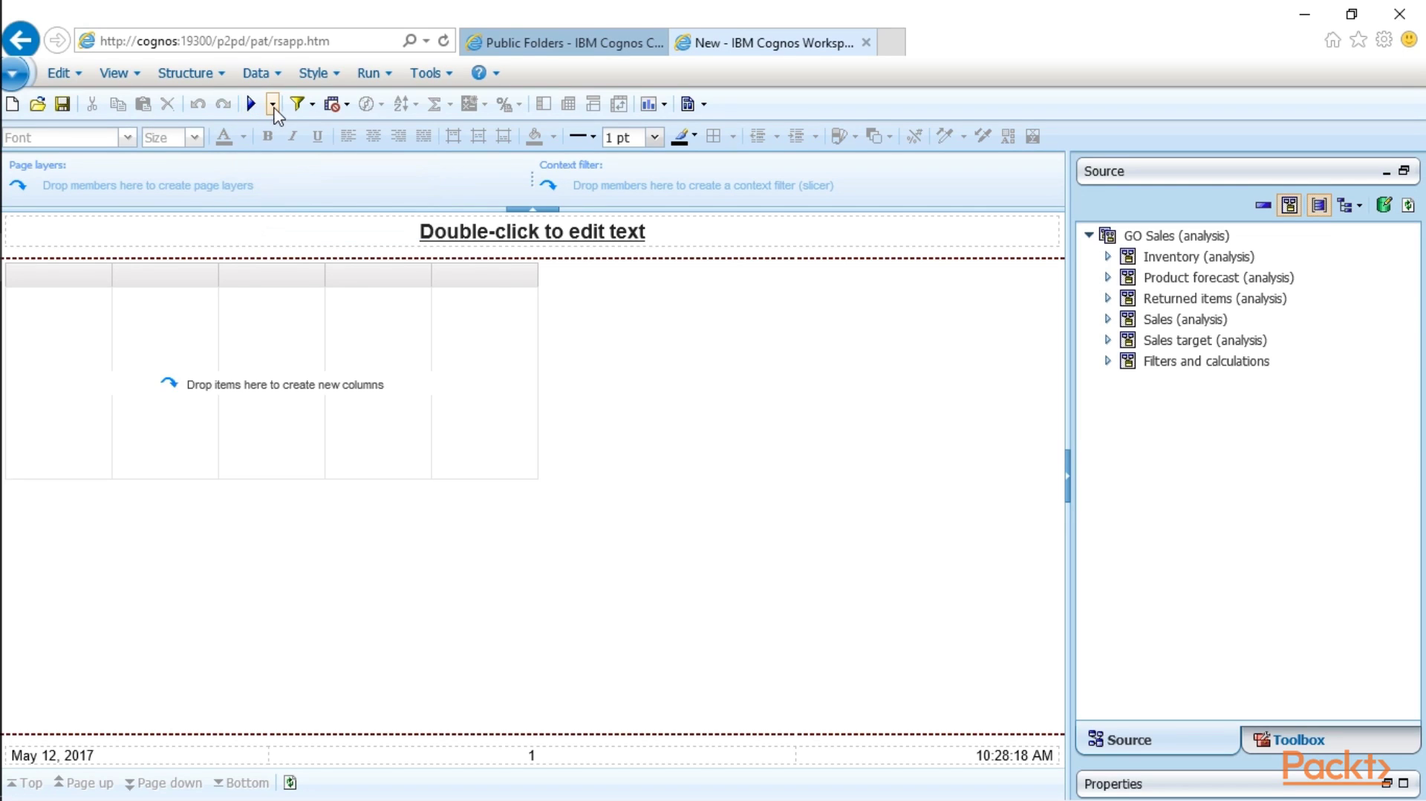
left_click(273, 104)
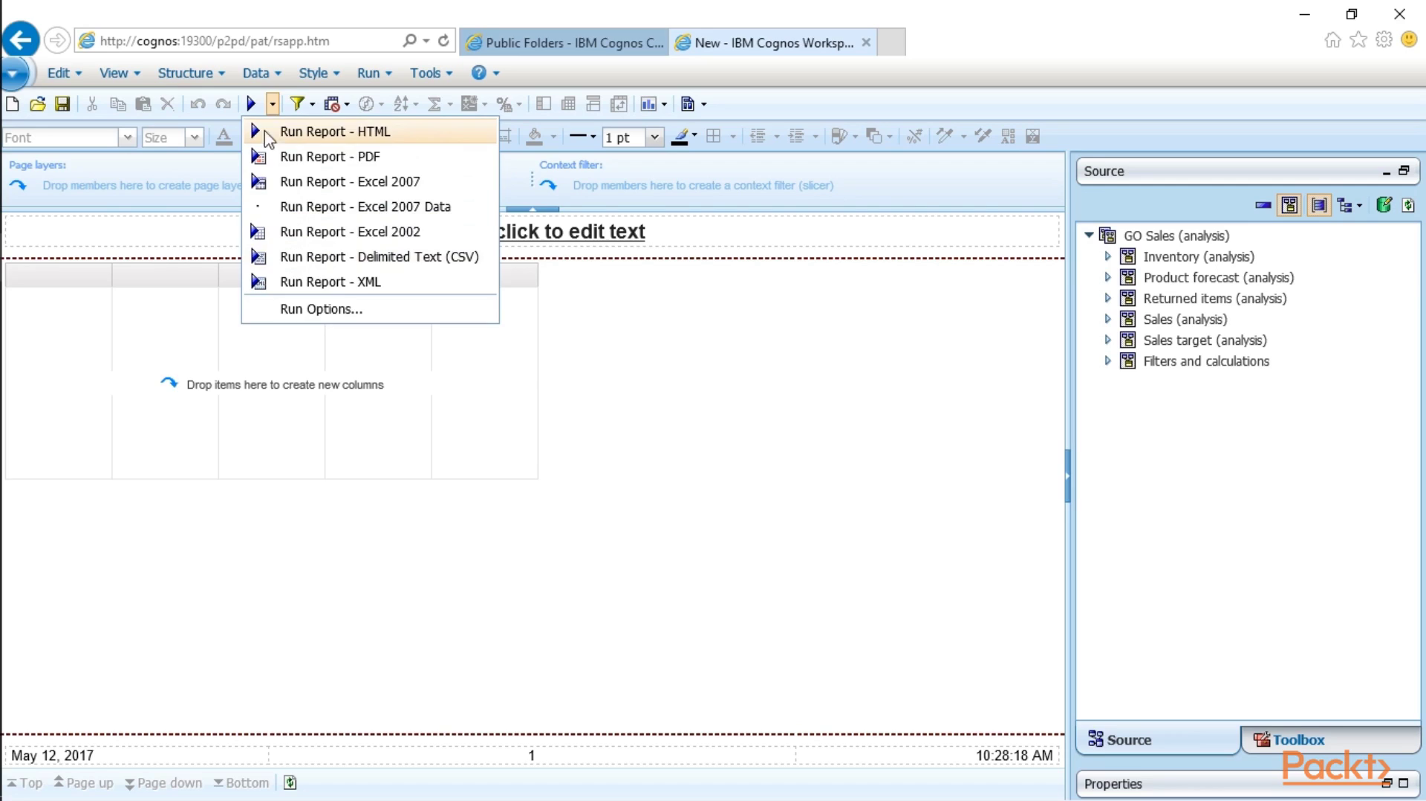
left_click(274, 105)
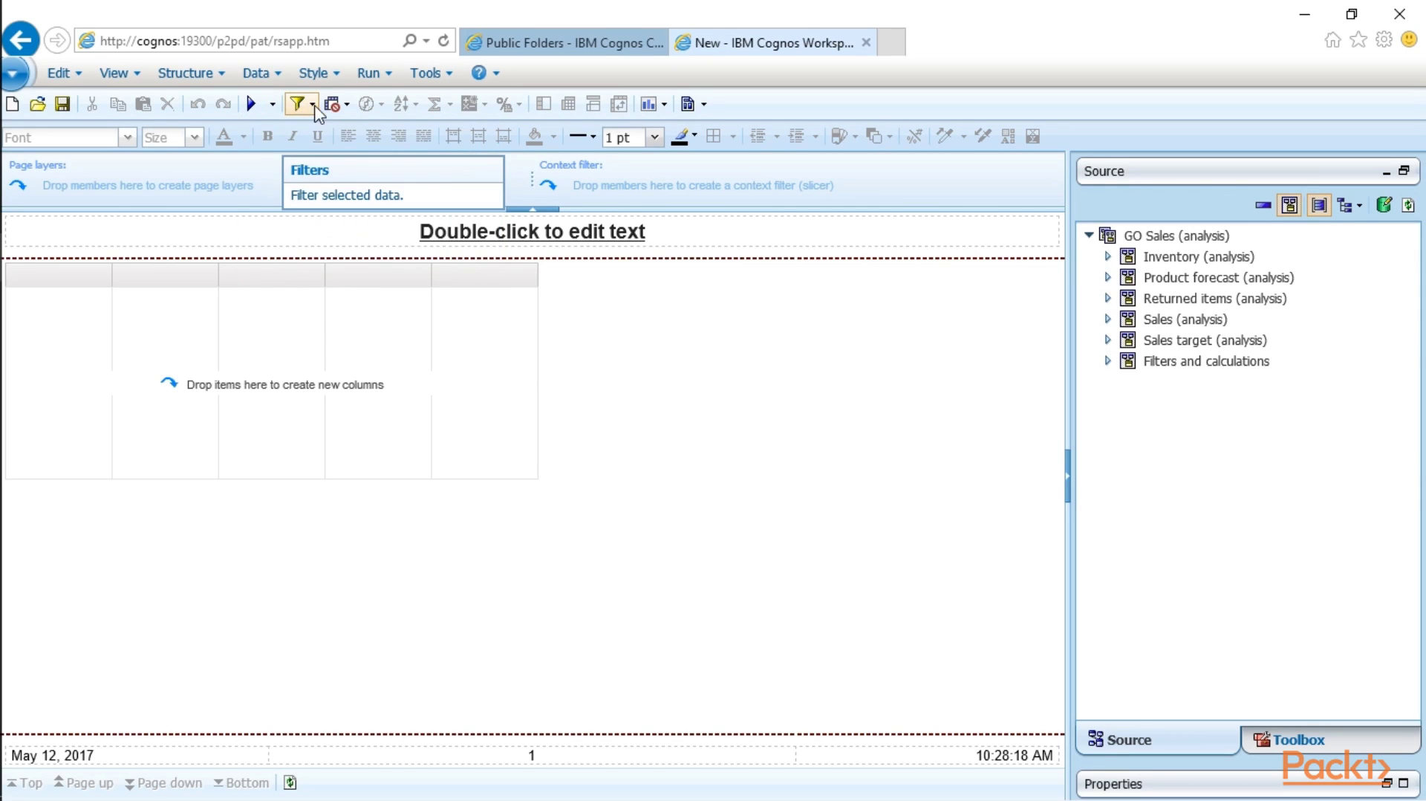
left_click(312, 105)
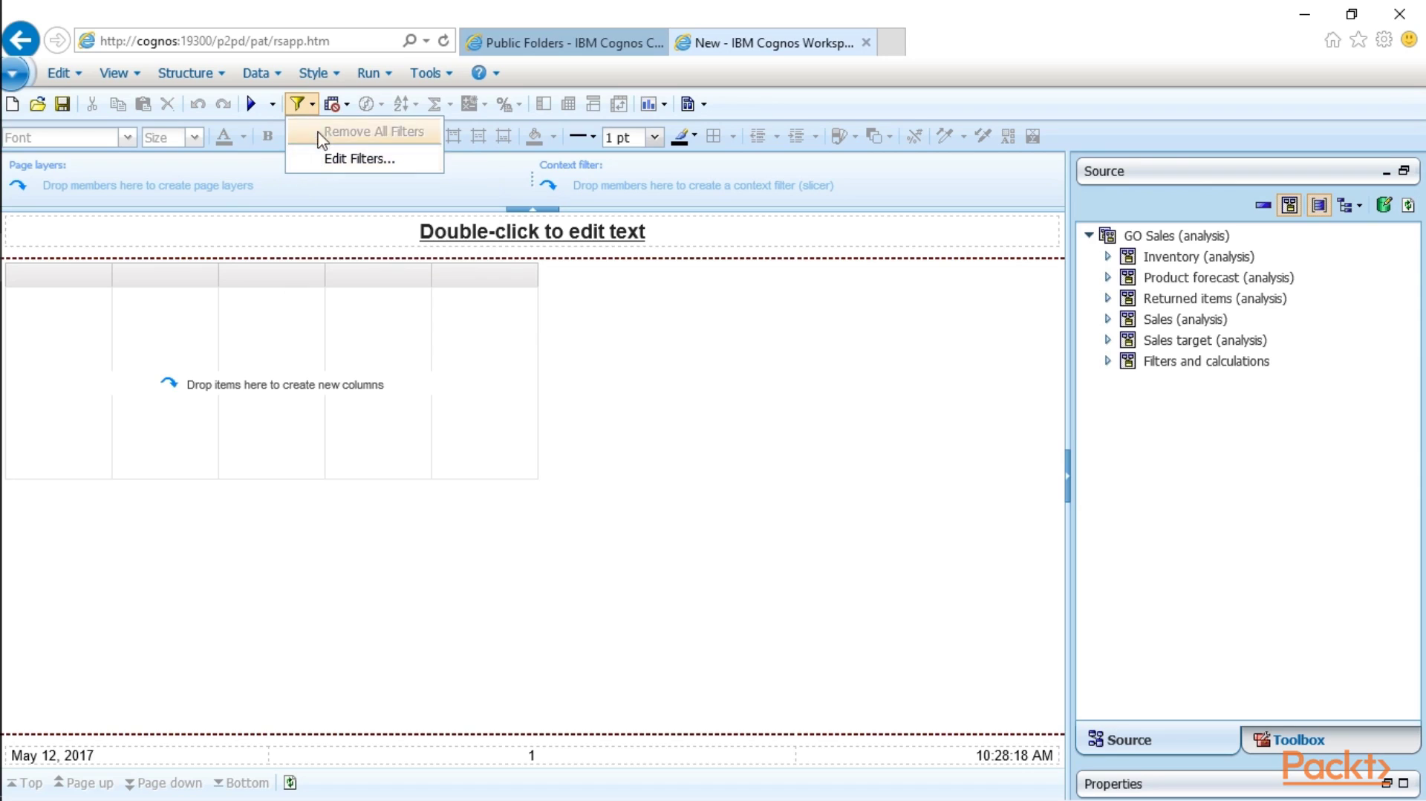
left_click(315, 108)
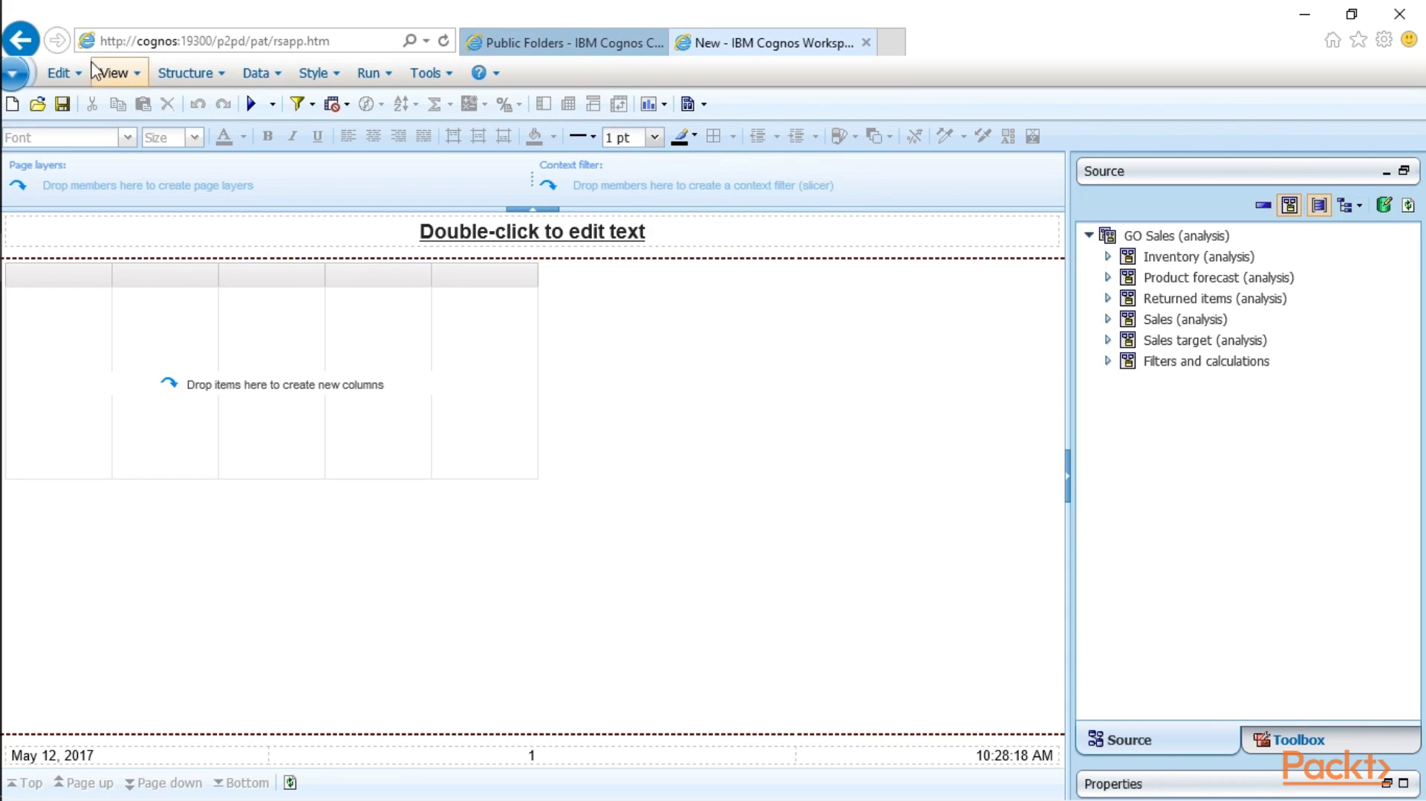
- Look over the Edit menu, then hide the Standard and Style toolbars via View > Toolbars
left_click(72, 77)
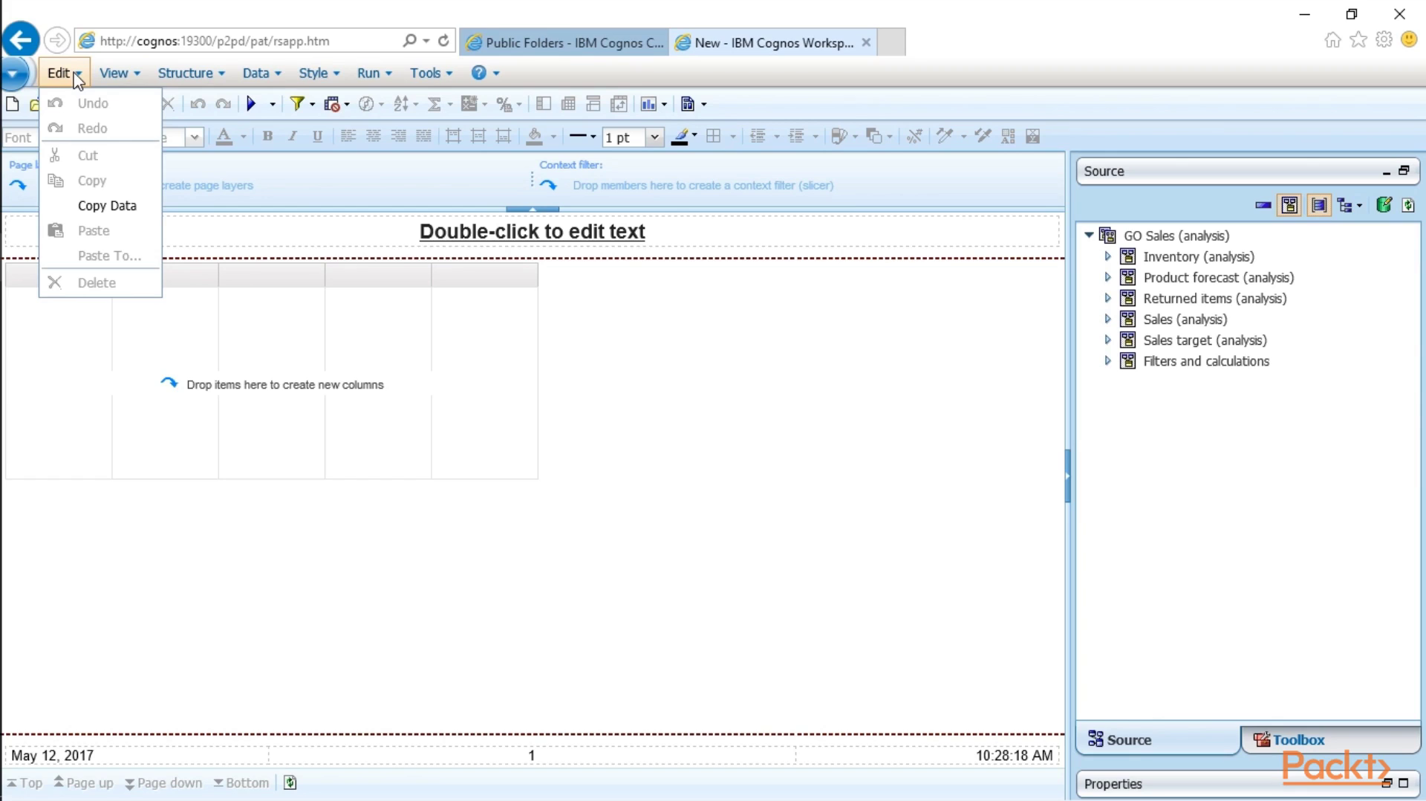
left_click(112, 75)
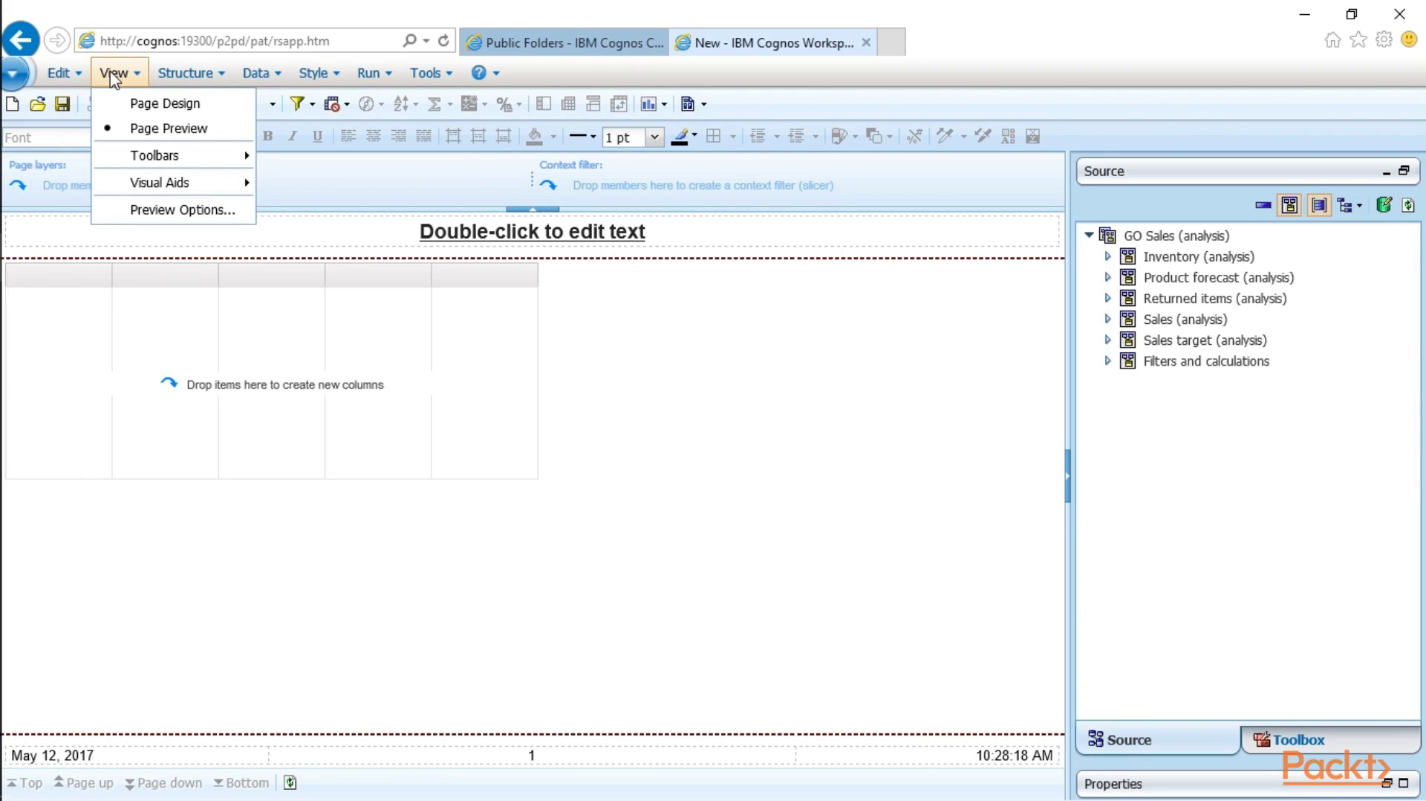
mouse_move(151, 158)
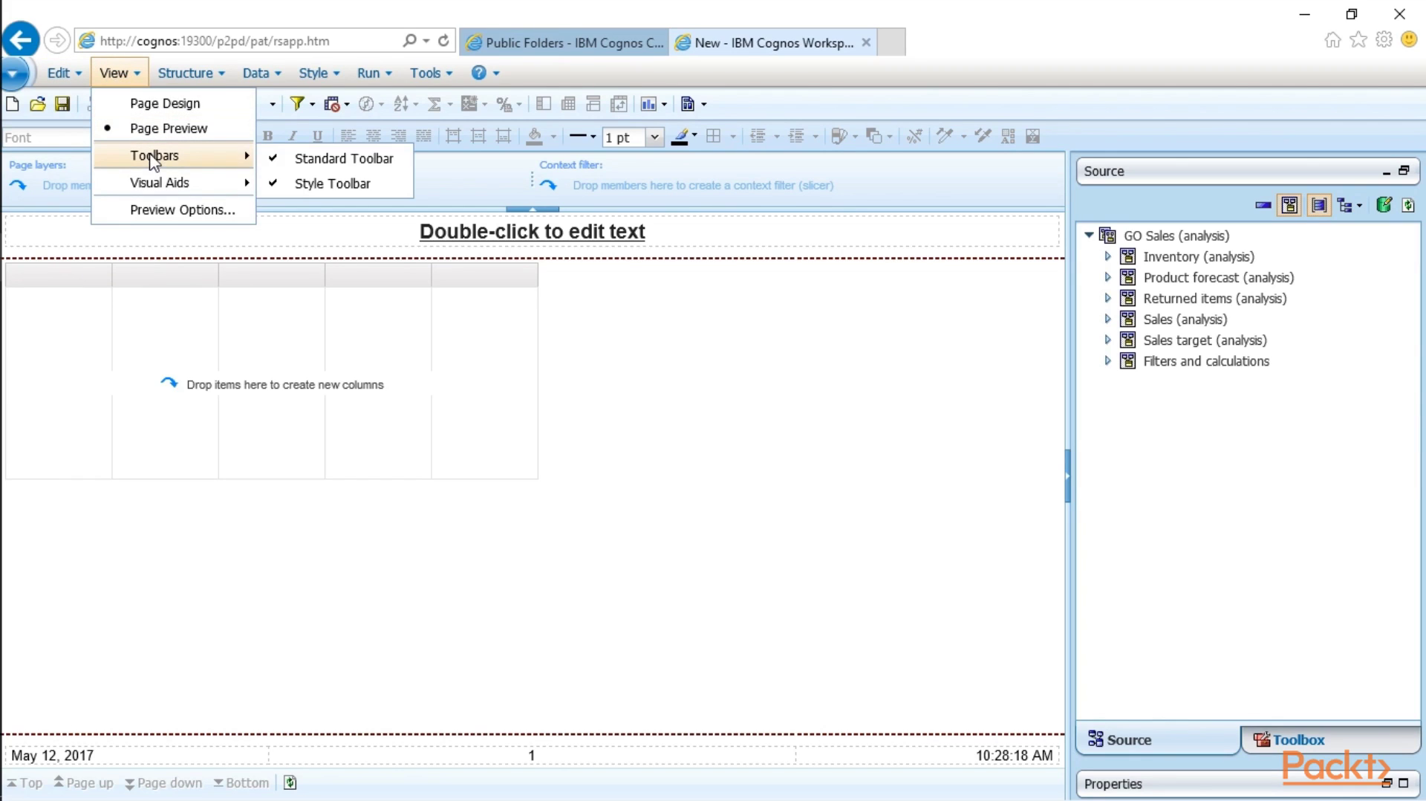
left_click(319, 158)
left_click(114, 73)
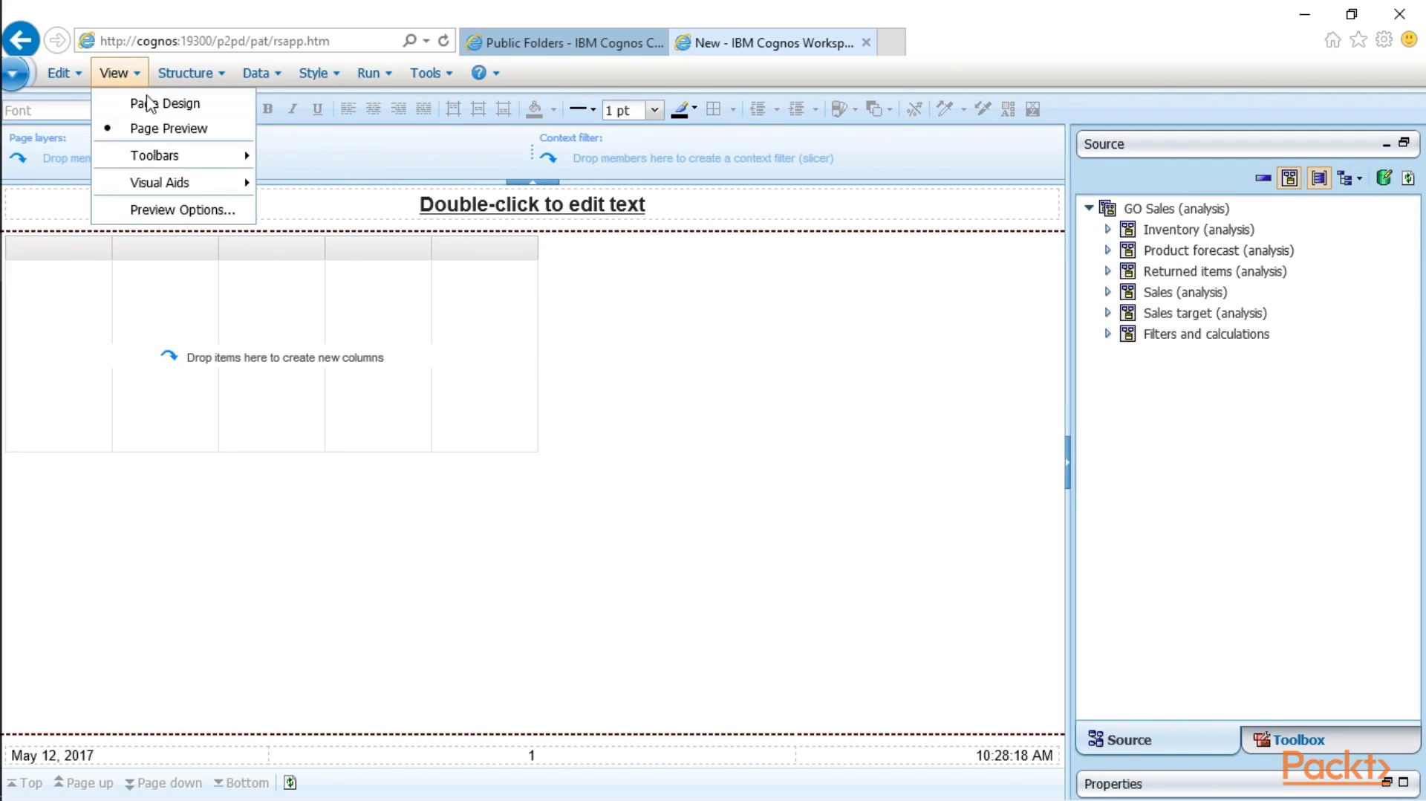
mouse_move(175, 156)
left_click(301, 182)
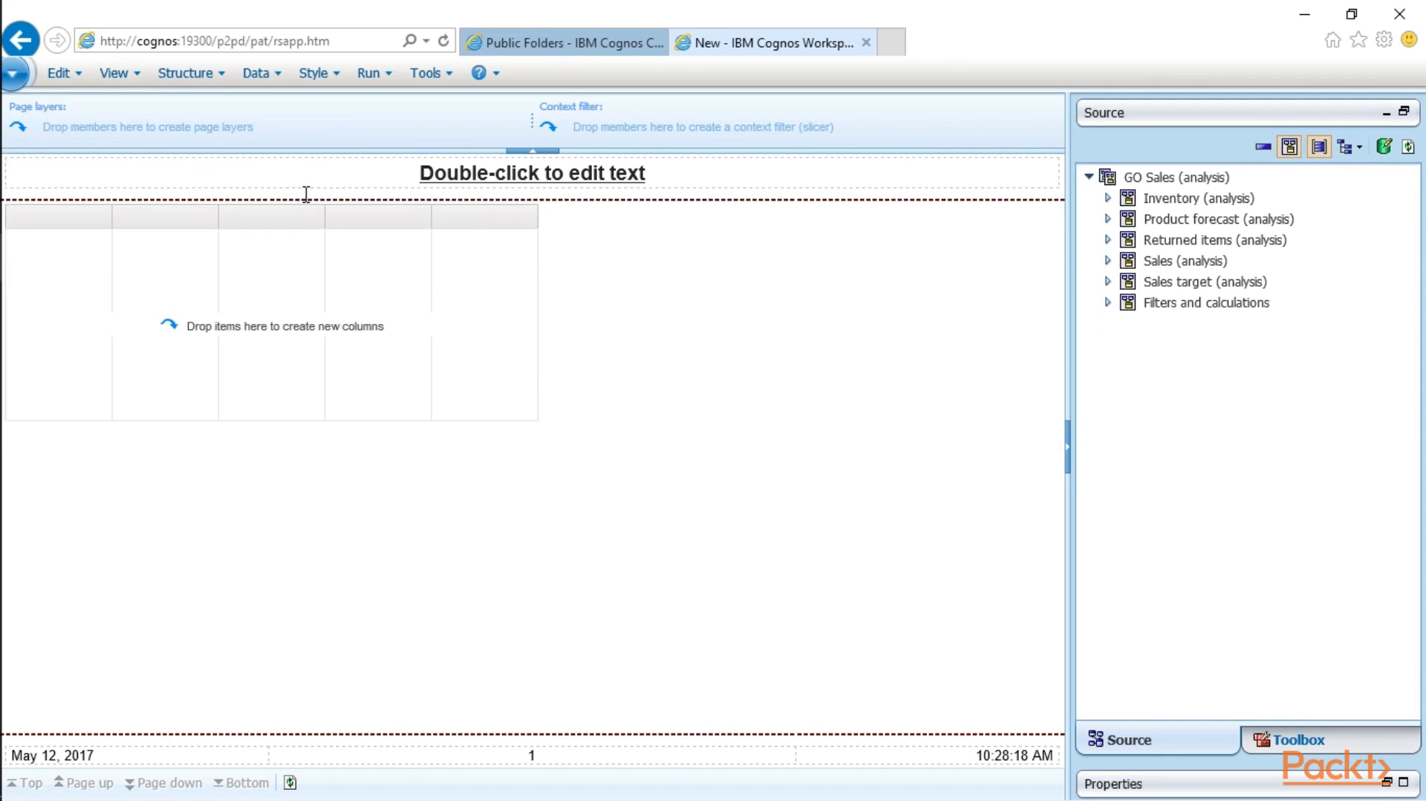
- Turn the Standard Toolbar and Style Toolbar back on from View > Toolbars
left_click(186, 77)
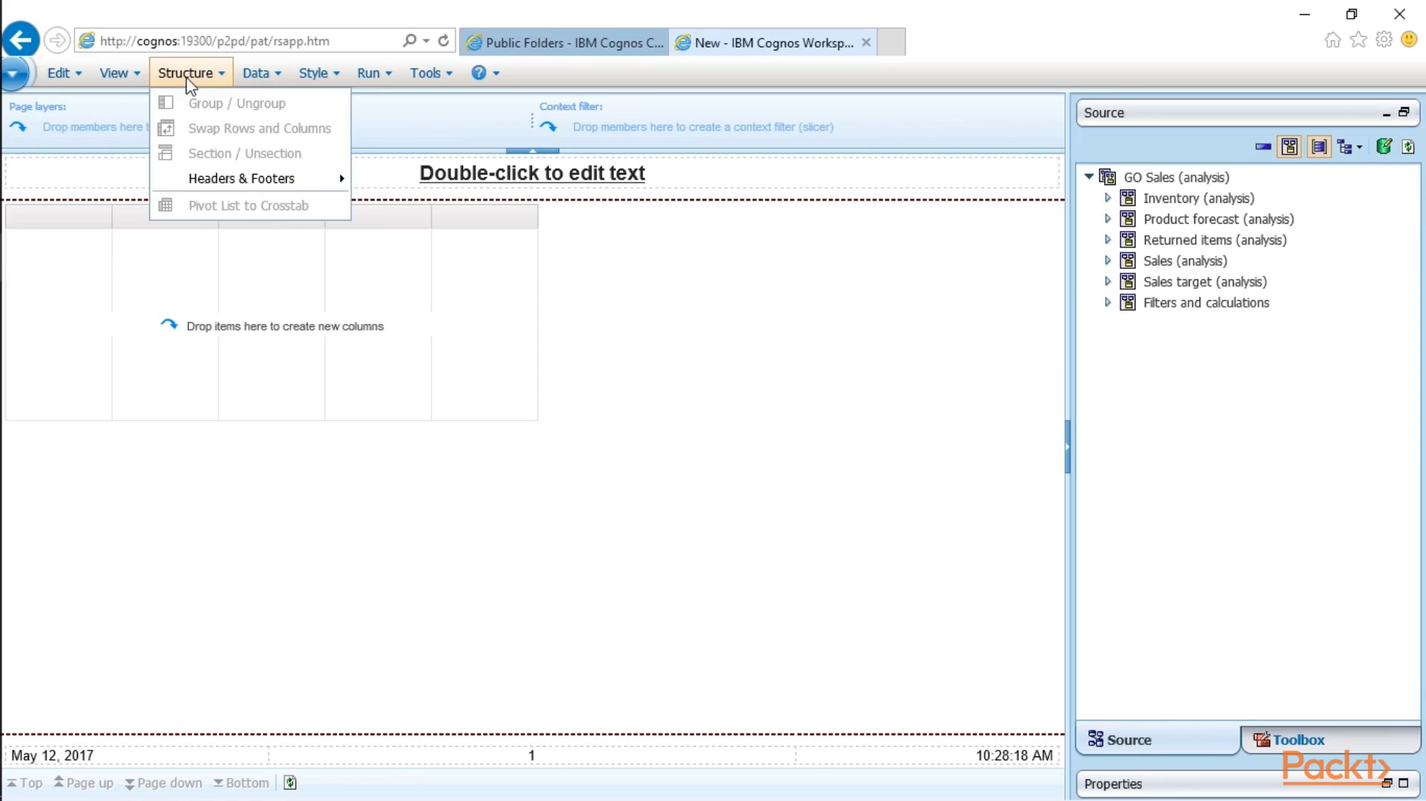
mouse_move(247, 82)
mouse_move(114, 71)
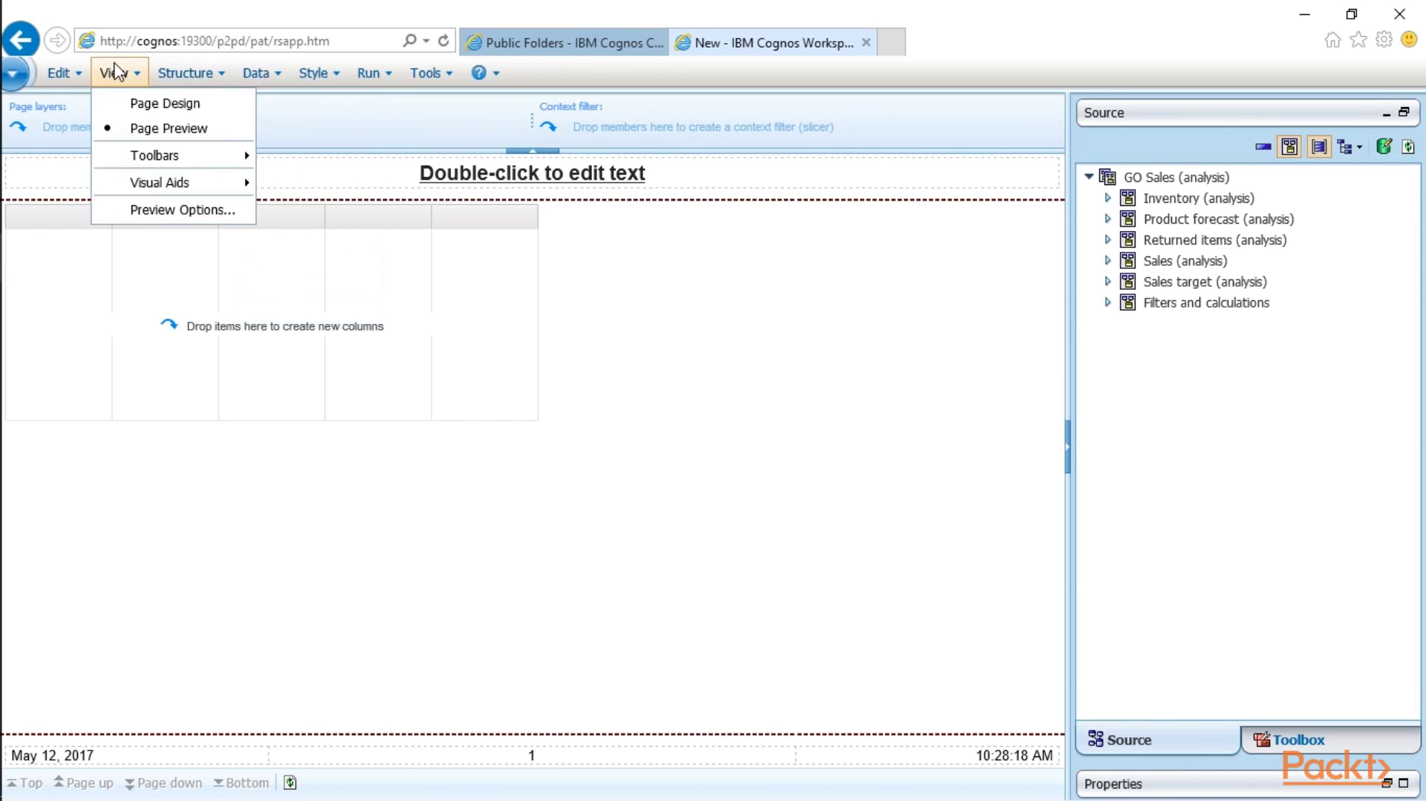
mouse_move(144, 157)
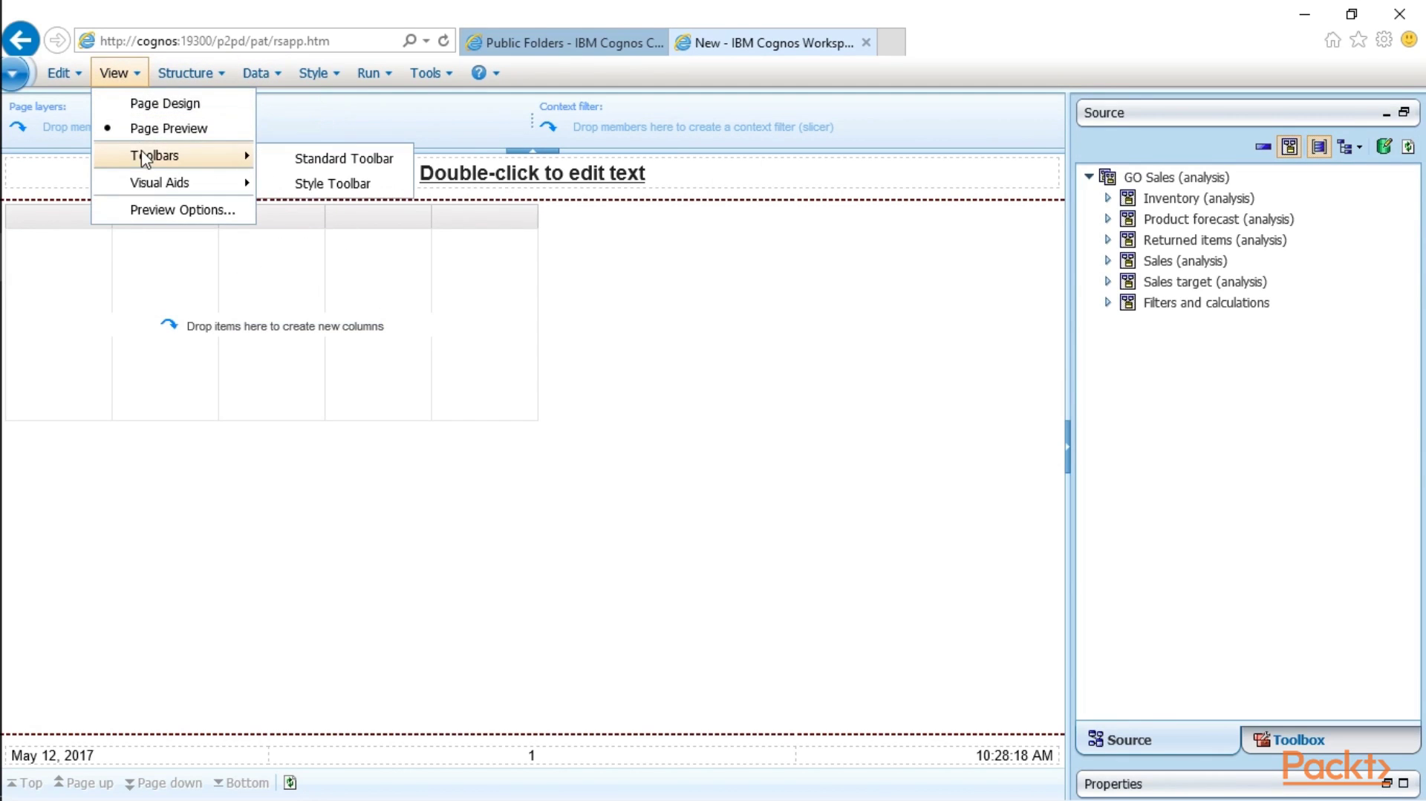
left_click(305, 165)
left_click(118, 73)
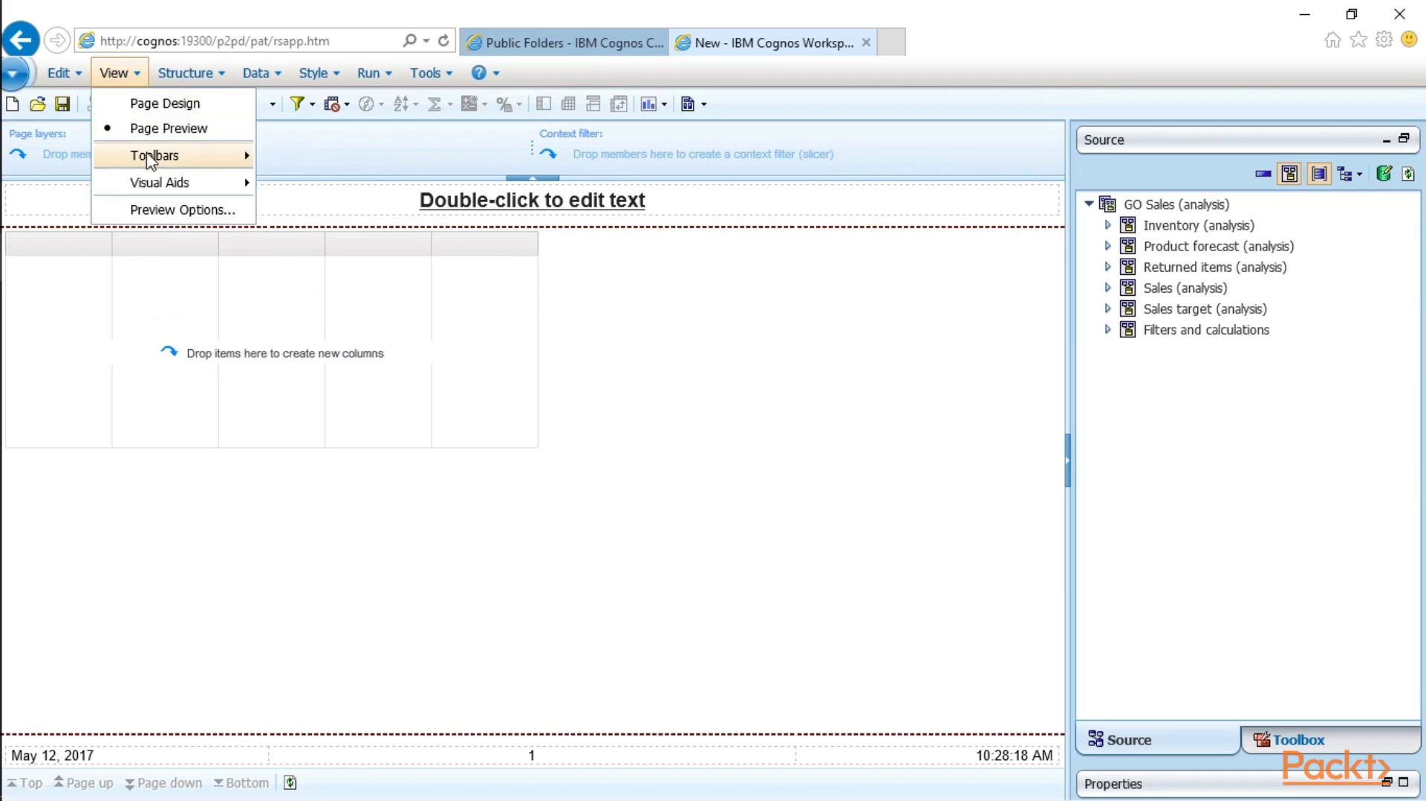
mouse_move(148, 155)
left_click(321, 186)
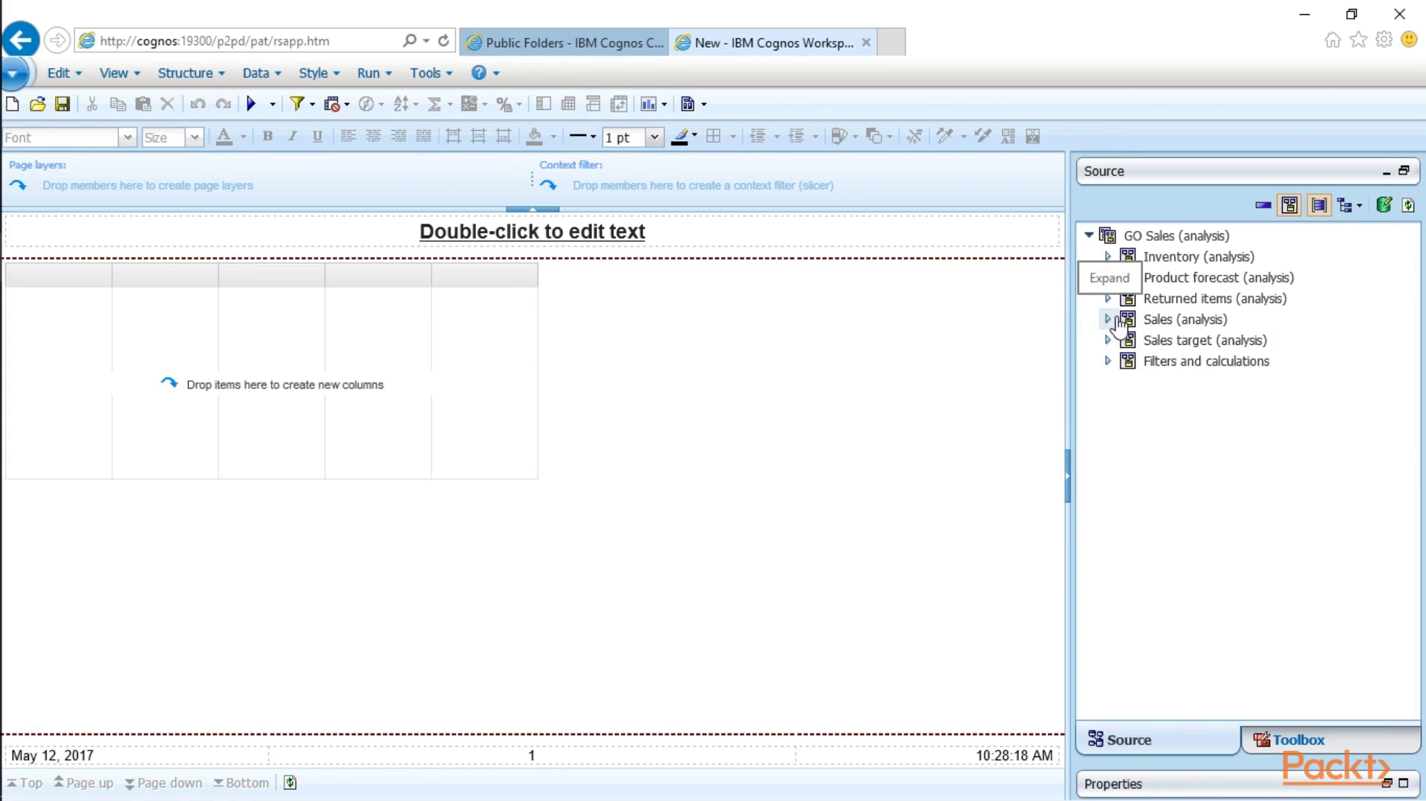
- Expand the Sales (analysis) folder in the Source tab, then show the Toolbox objects
left_click(1118, 321)
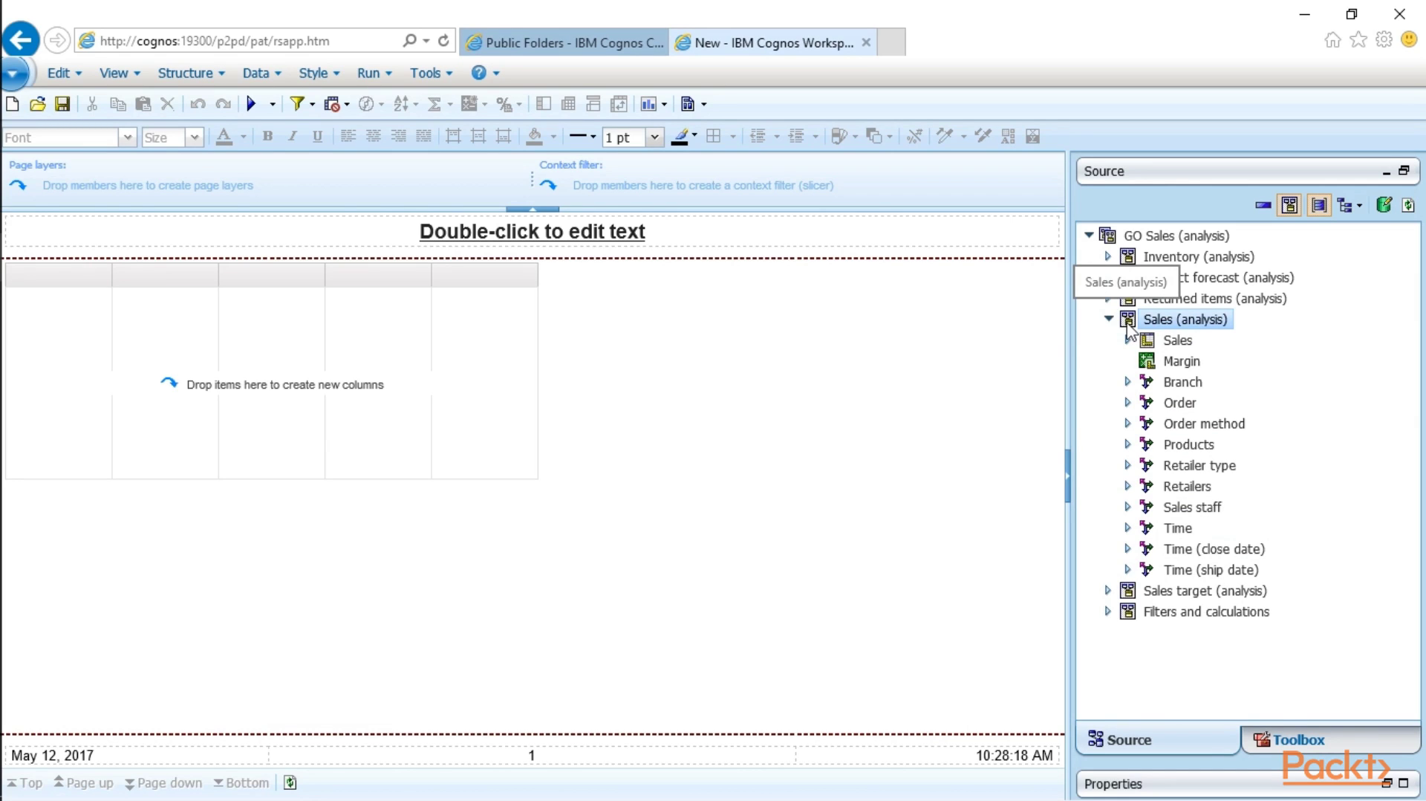
left_click(1293, 739)
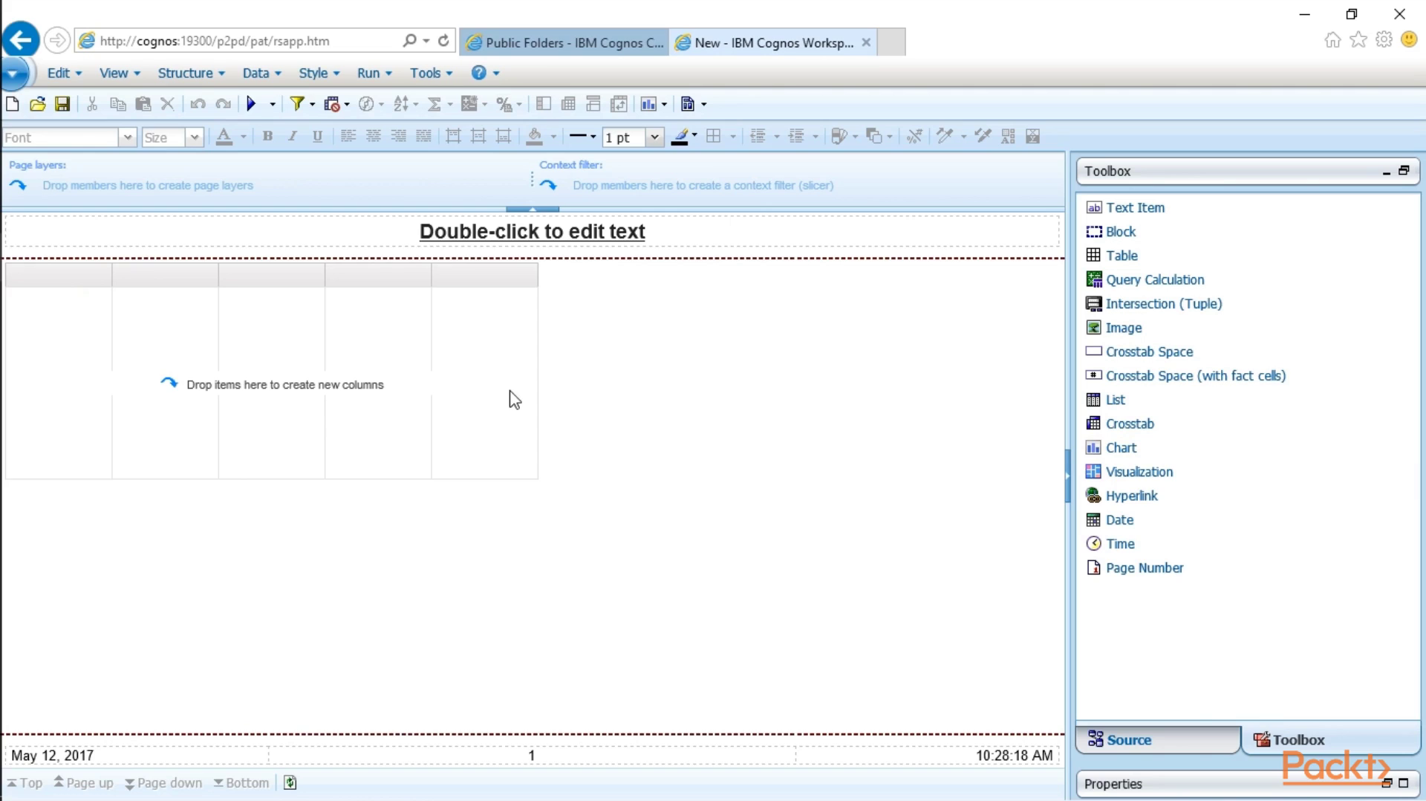
left_click_drag(1123, 454, 666, 533)
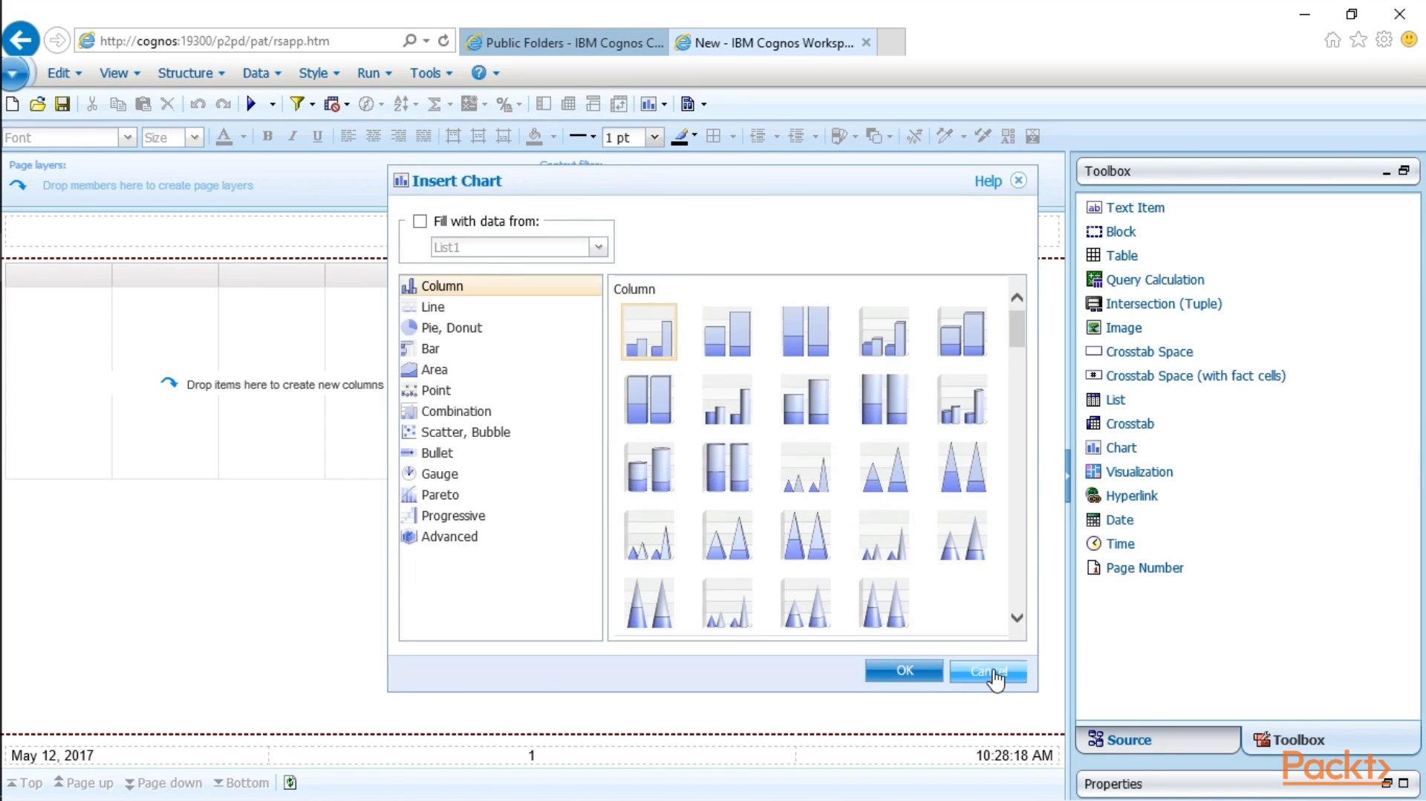
left_click(991, 672)
left_click(41, 288)
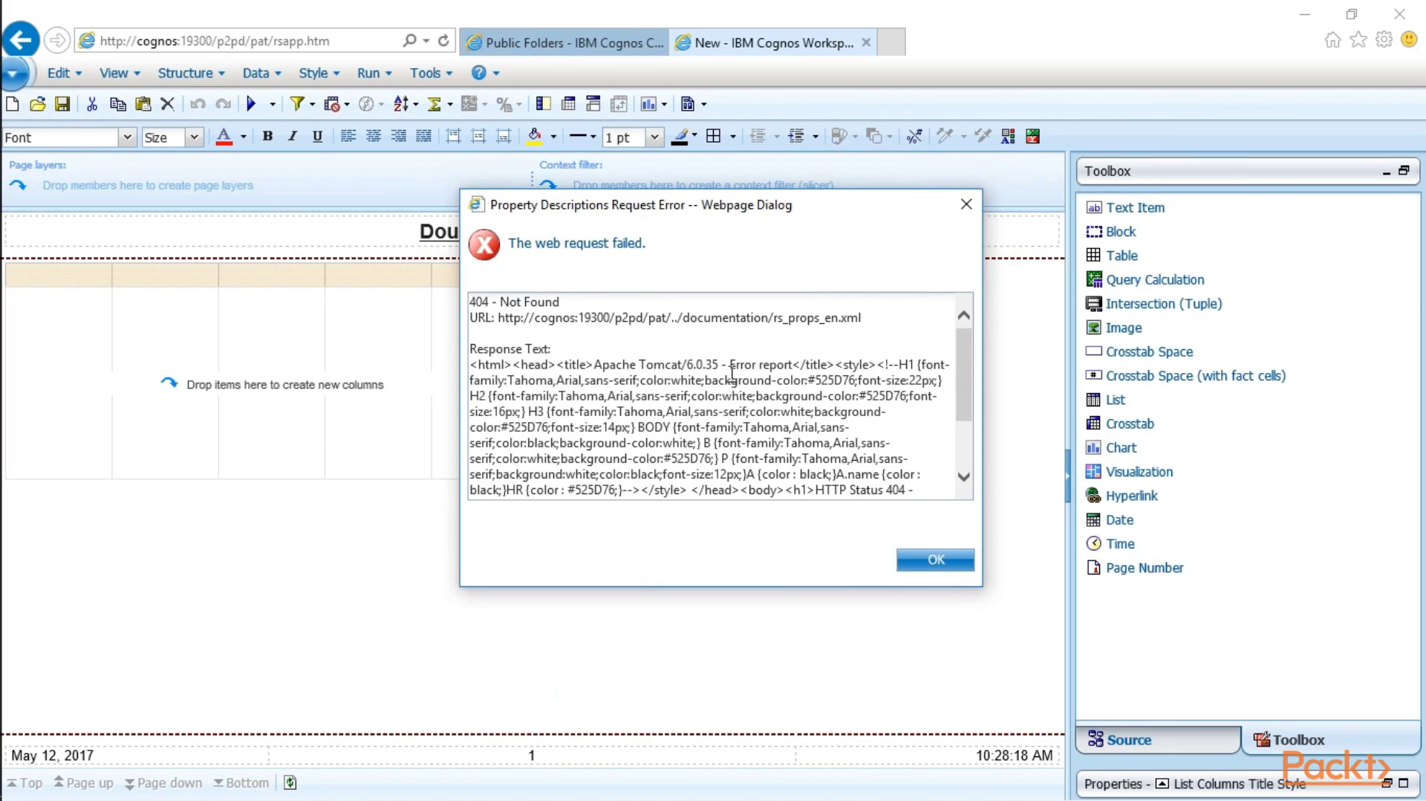
left_click(966, 212)
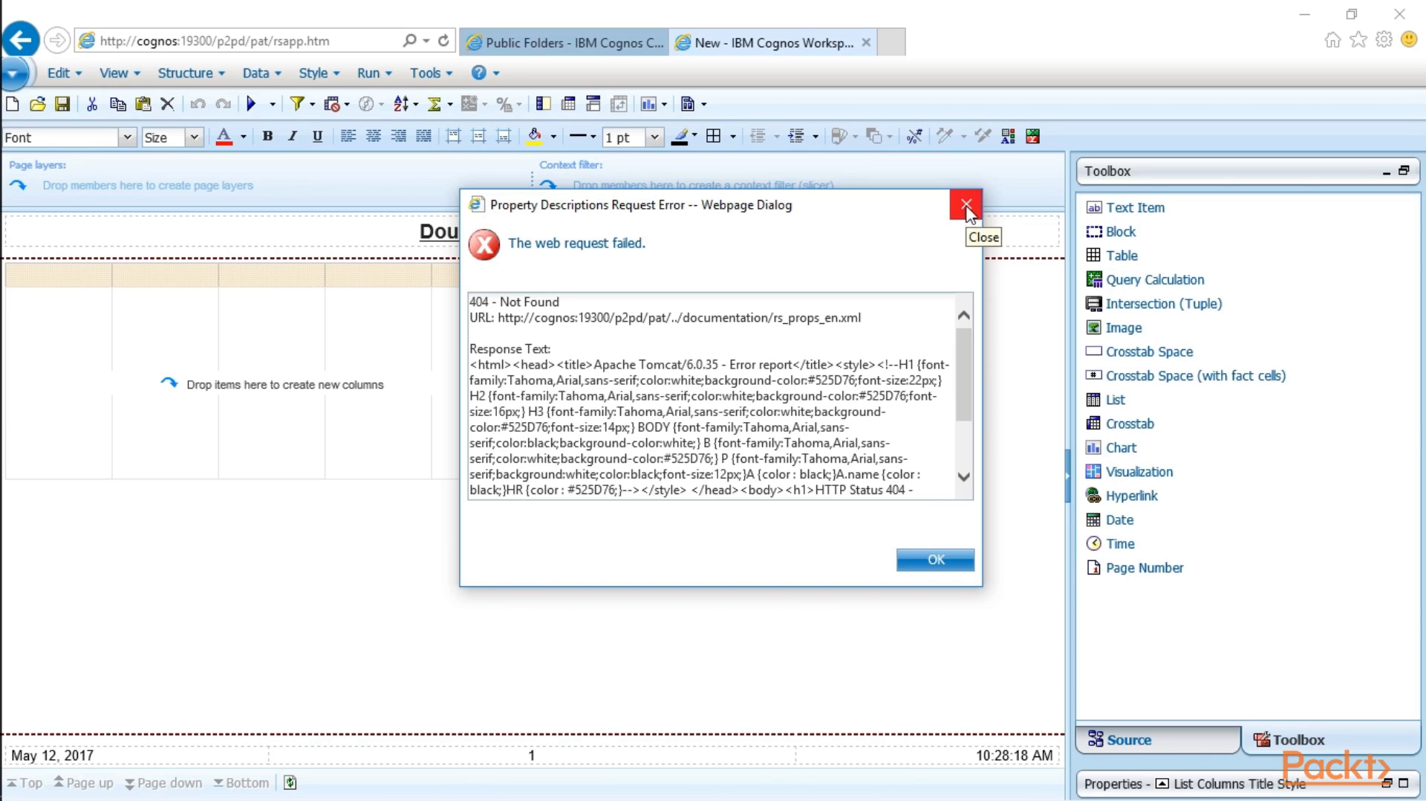
left_click(966, 212)
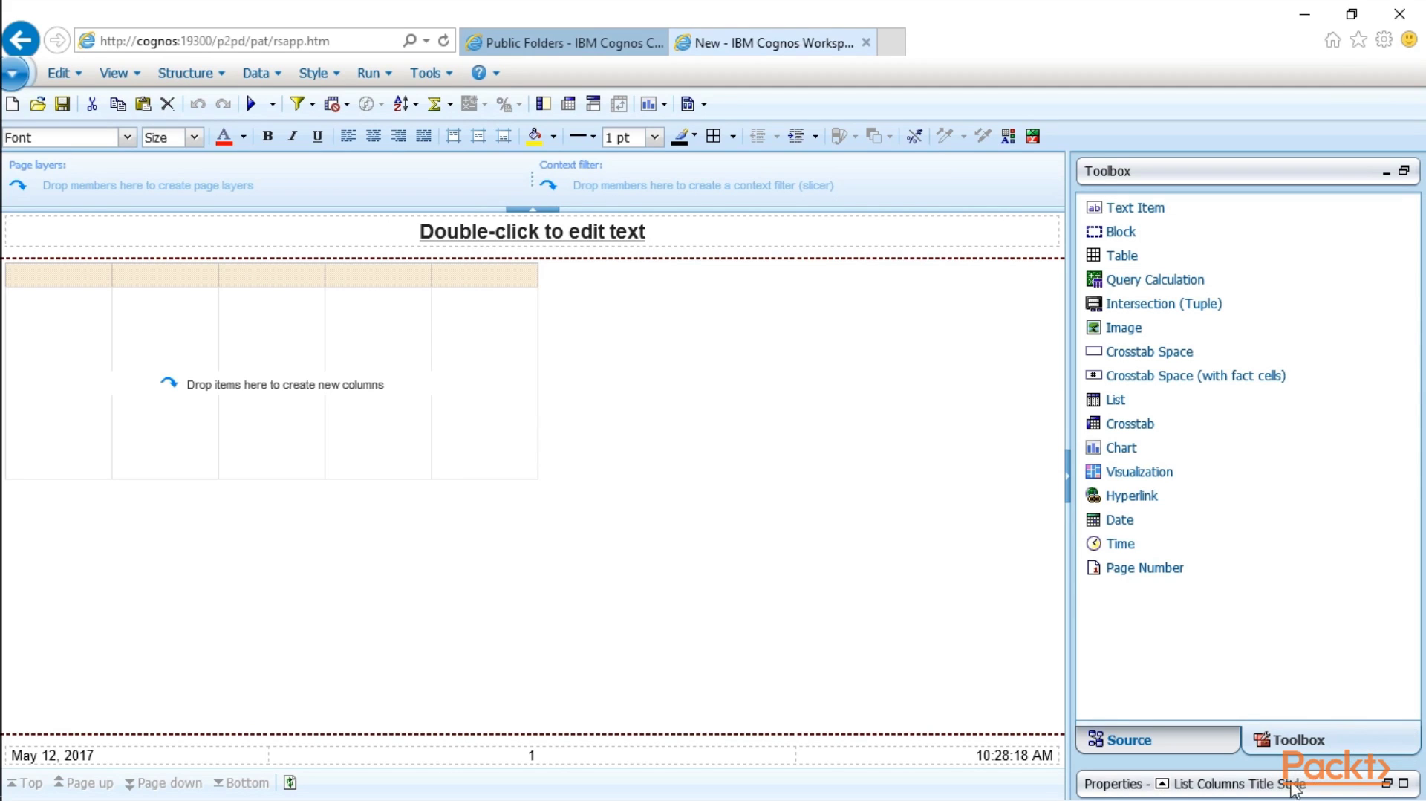
- Restore the Properties pane and scroll down through its settings
left_click(1387, 782)
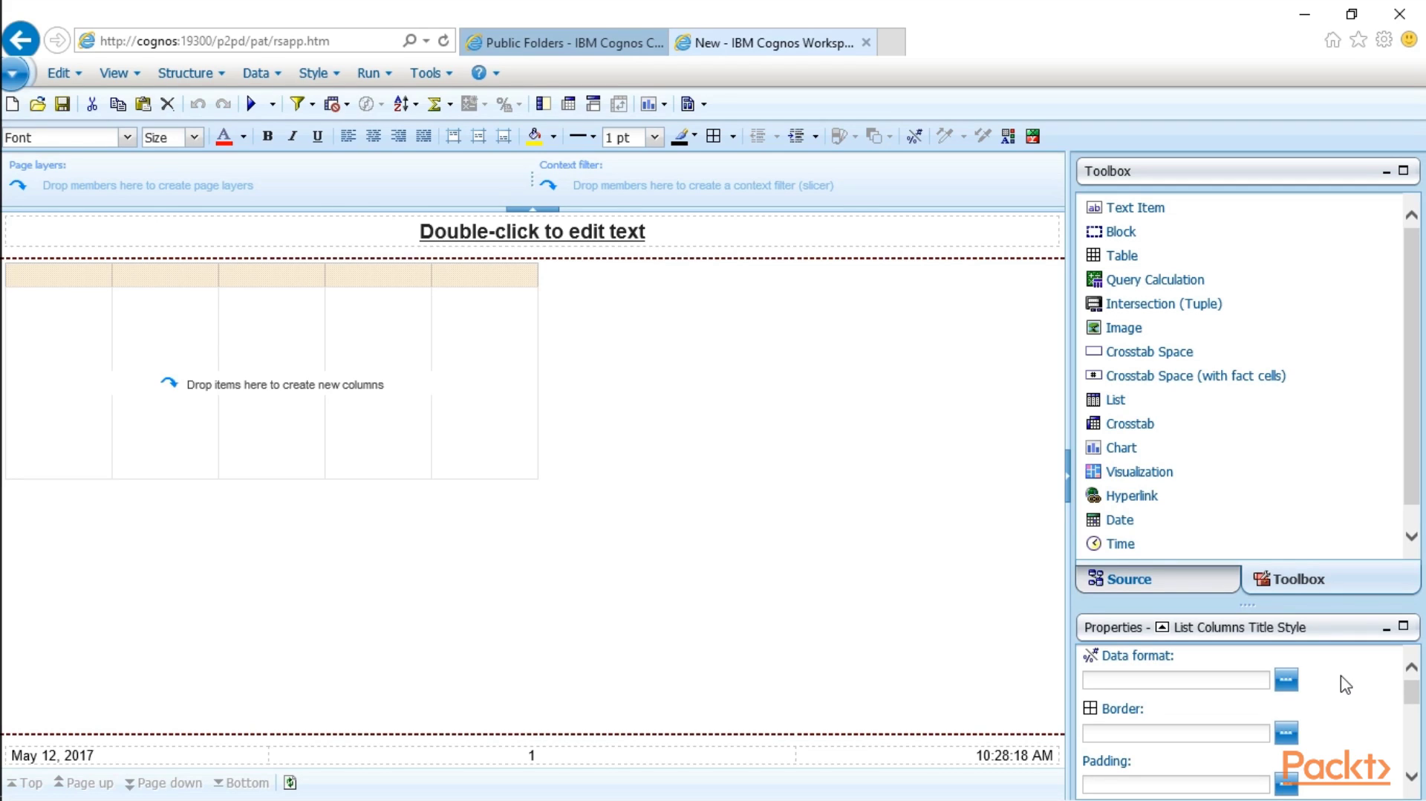
scroll(1345, 685, "down", 1)
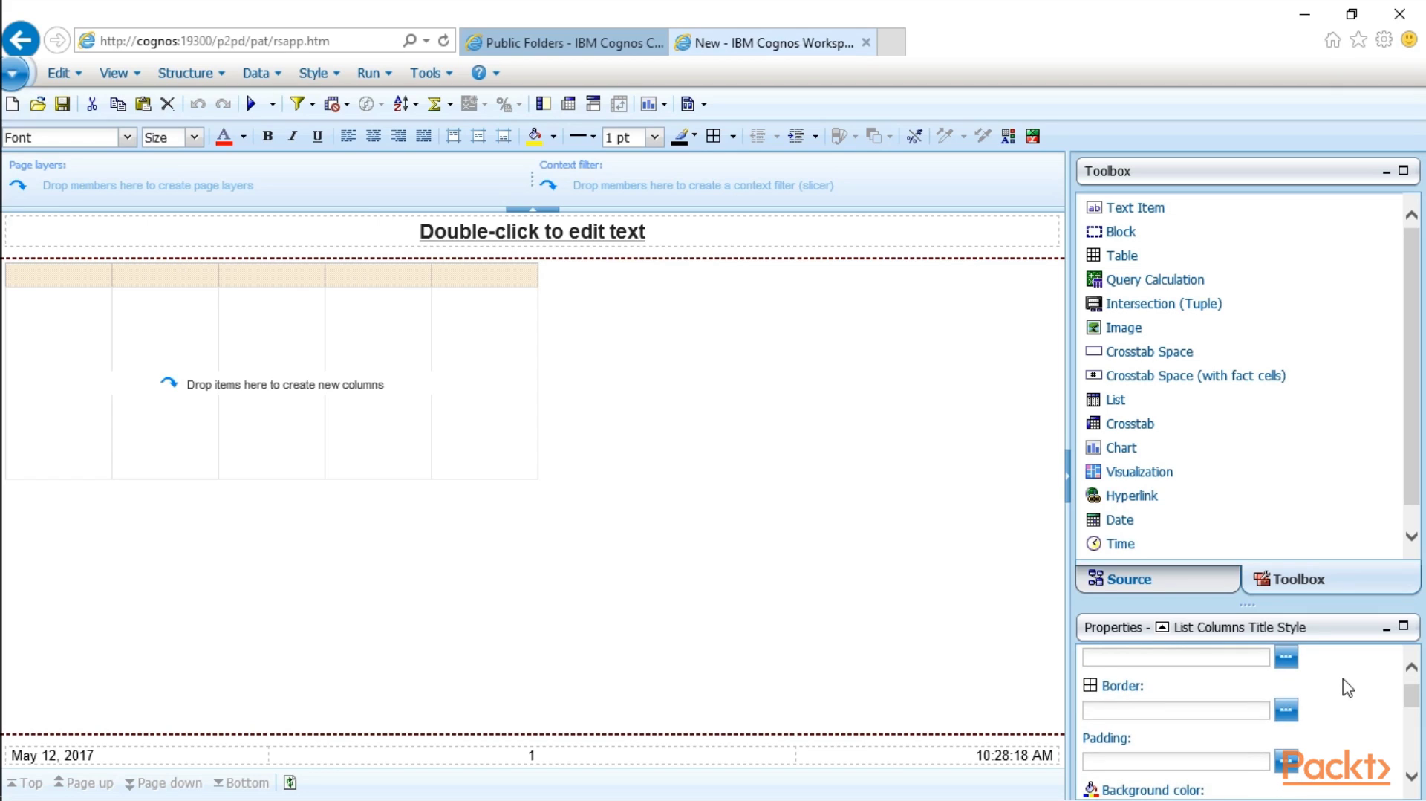
scroll(1334, 709, "down", 3)
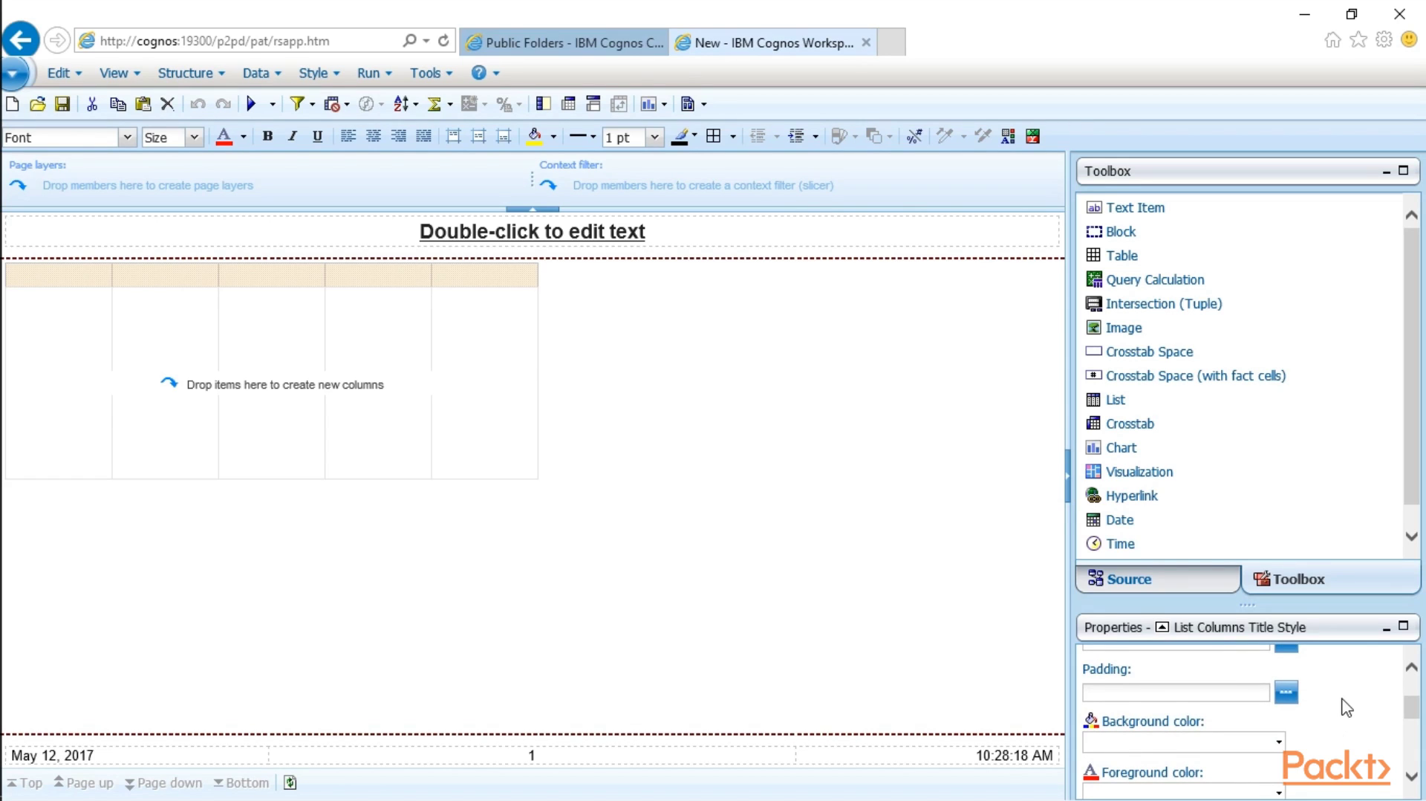
scroll(1347, 707, "down", 9)
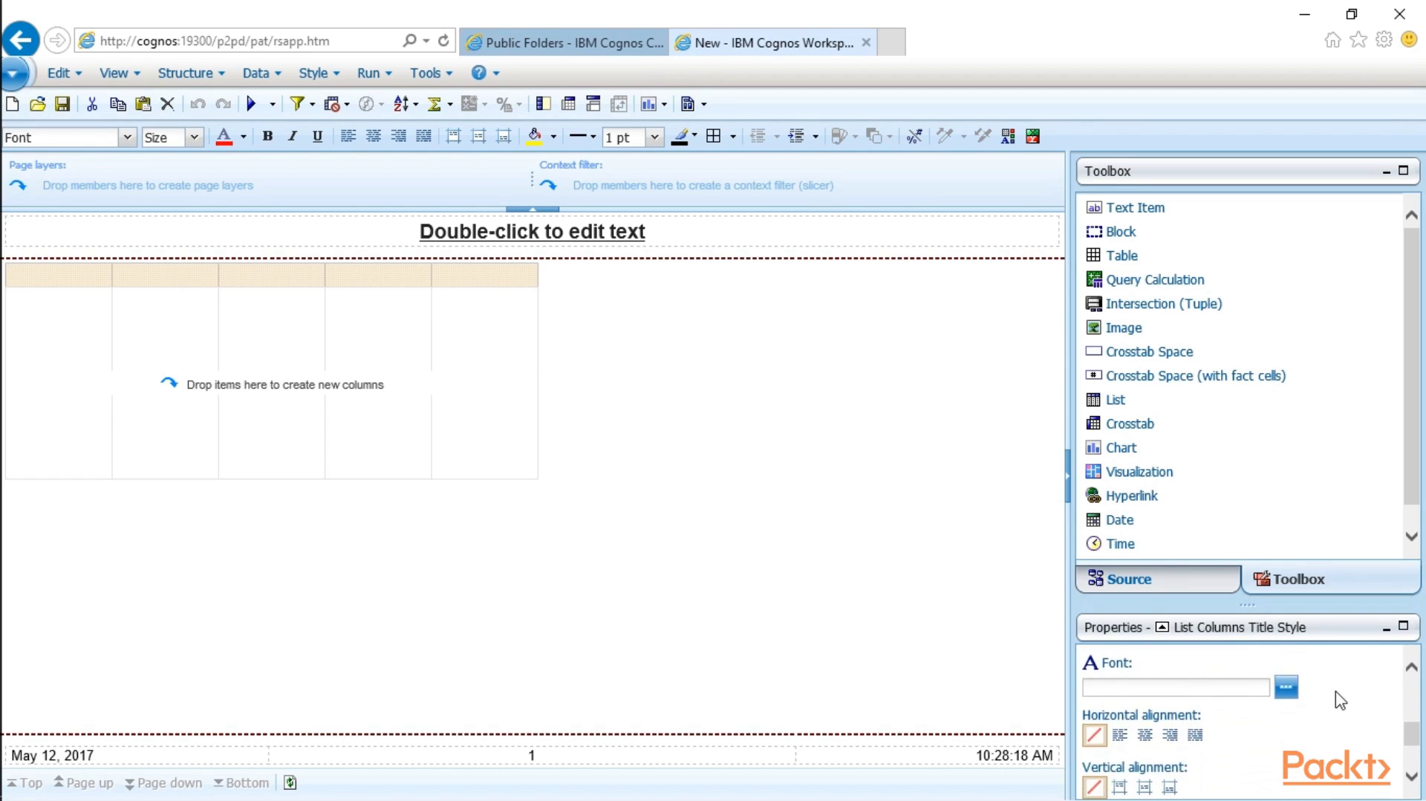
scroll(1341, 701, "down", 2)
scroll(1337, 702, "down", 1)
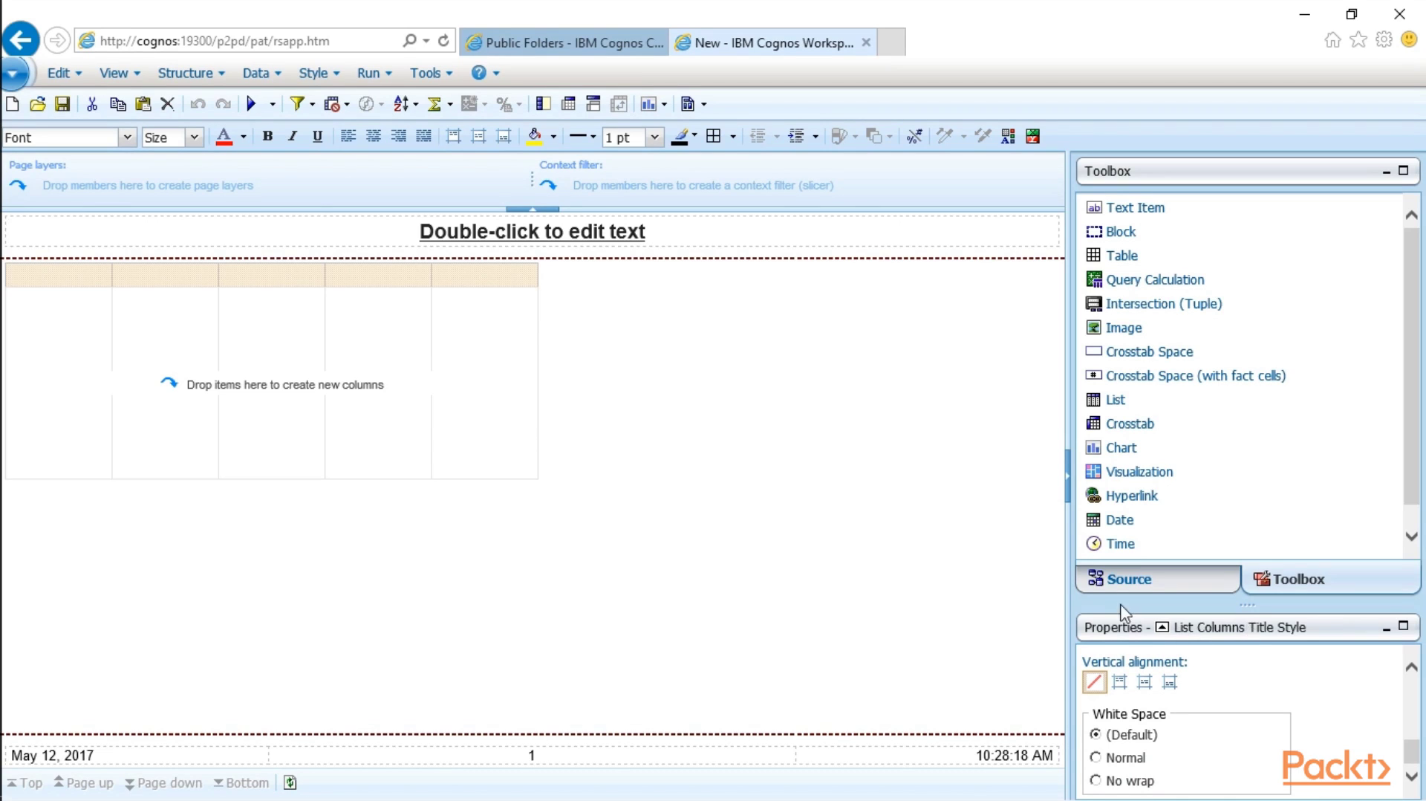
- Select the list body to inspect its properties, then return to the Source tree
left_click(333, 362)
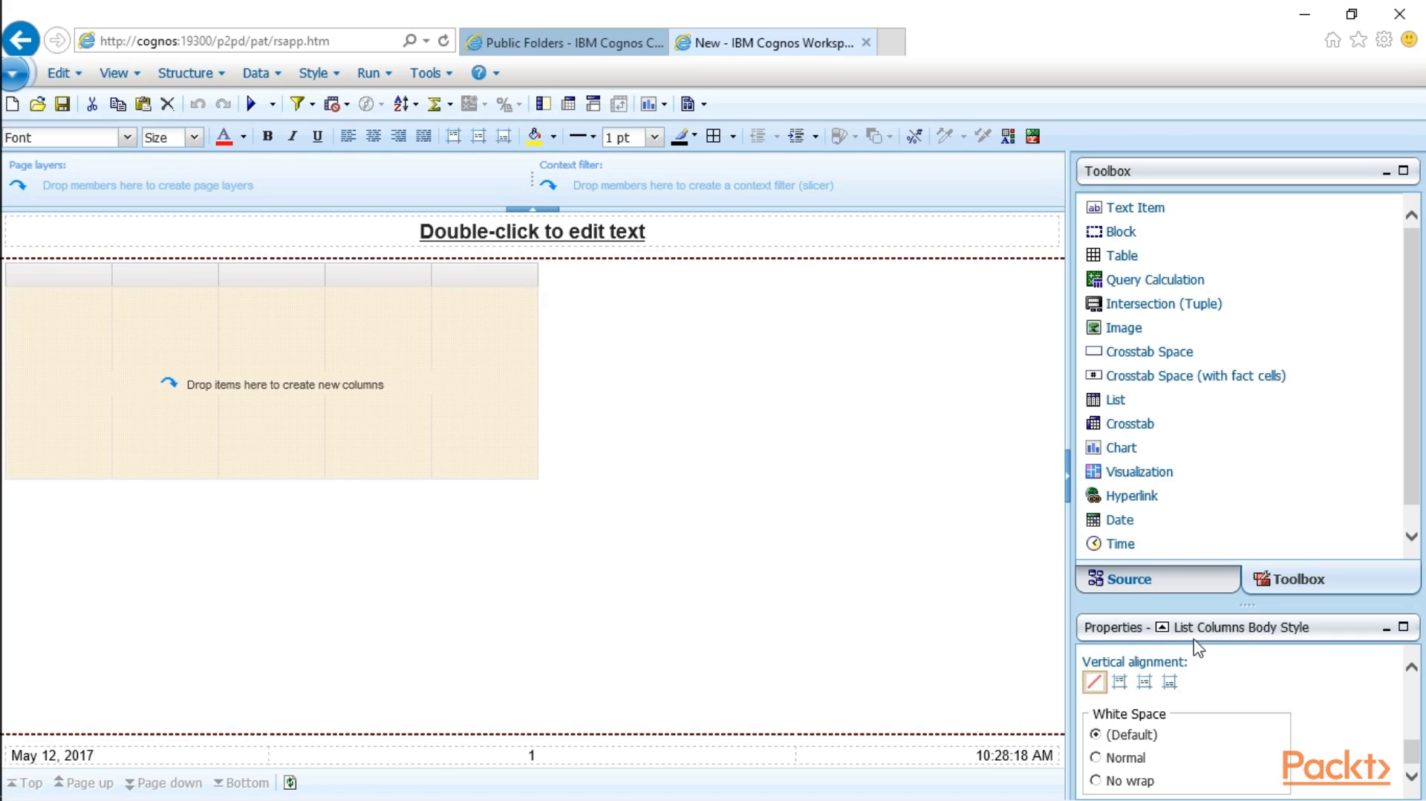
scroll(1383, 738, "up", 10)
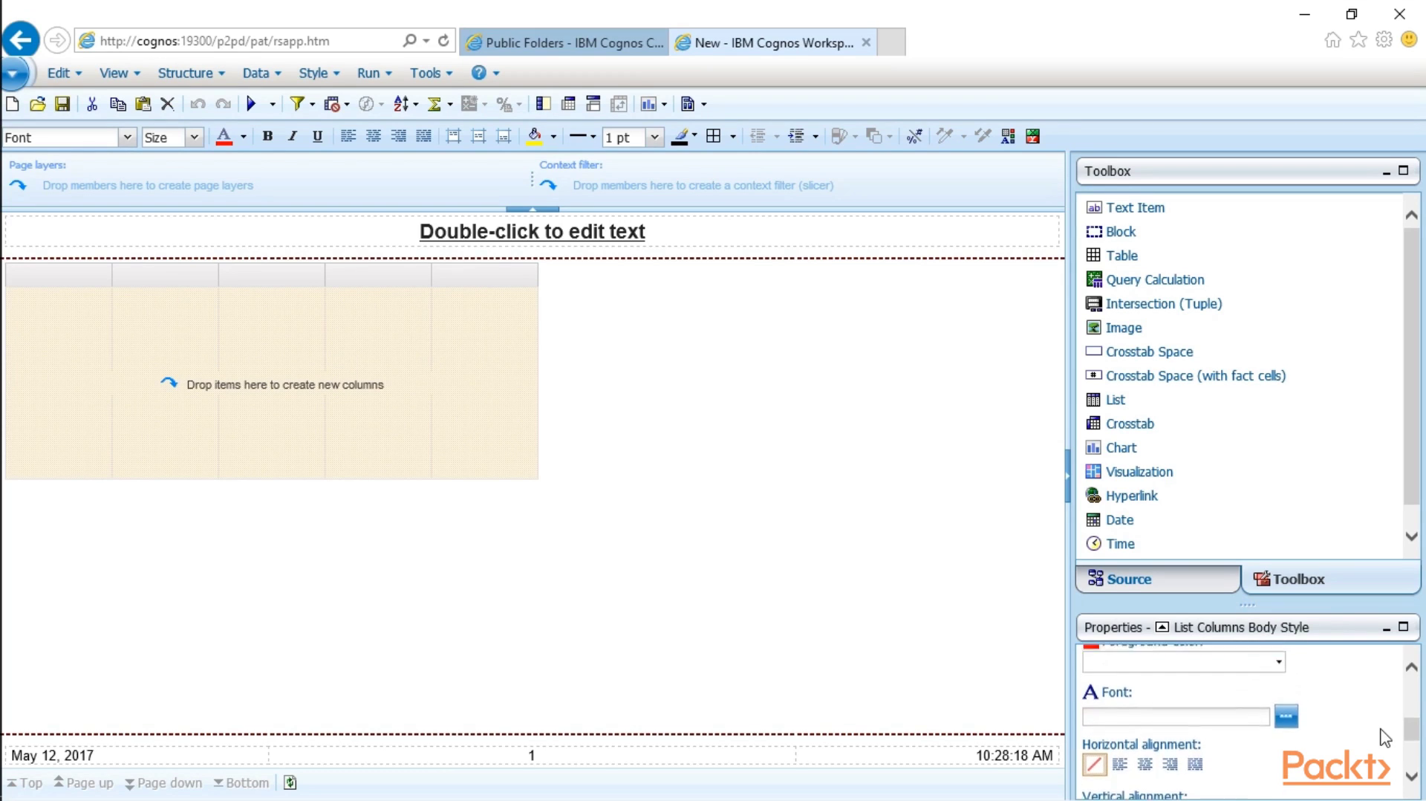
scroll(1380, 738, "up", 1)
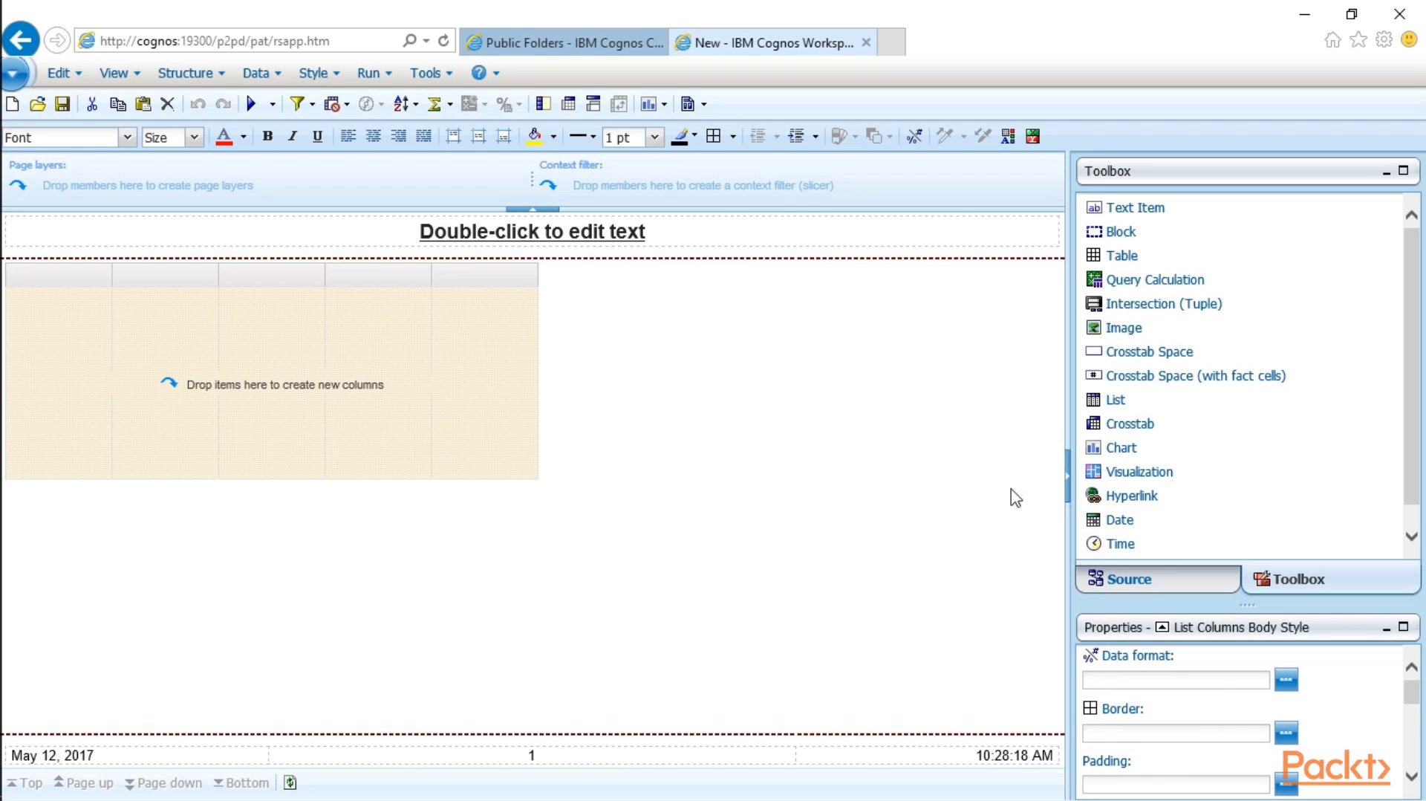
left_click(1173, 577)
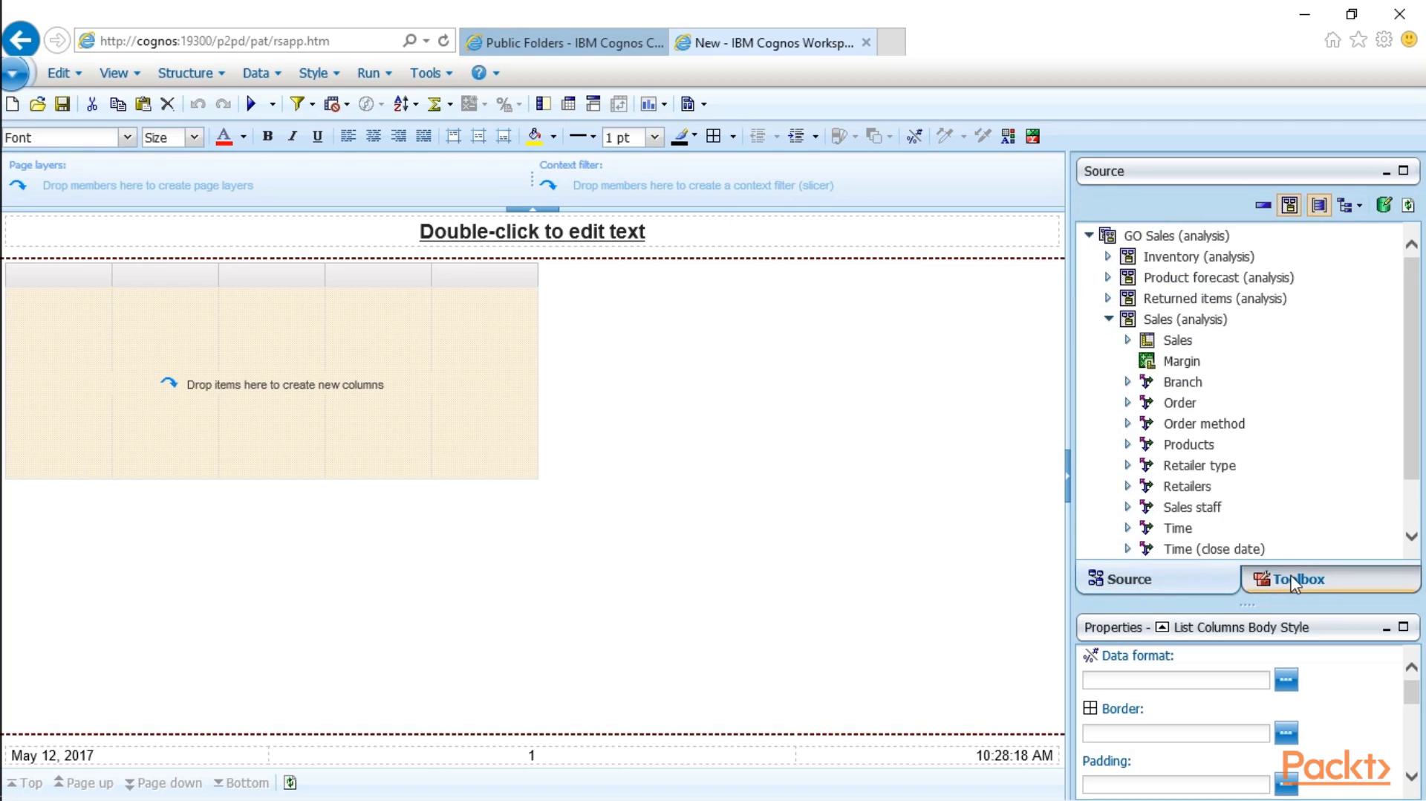
left_click(1292, 581)
left_click(1165, 580)
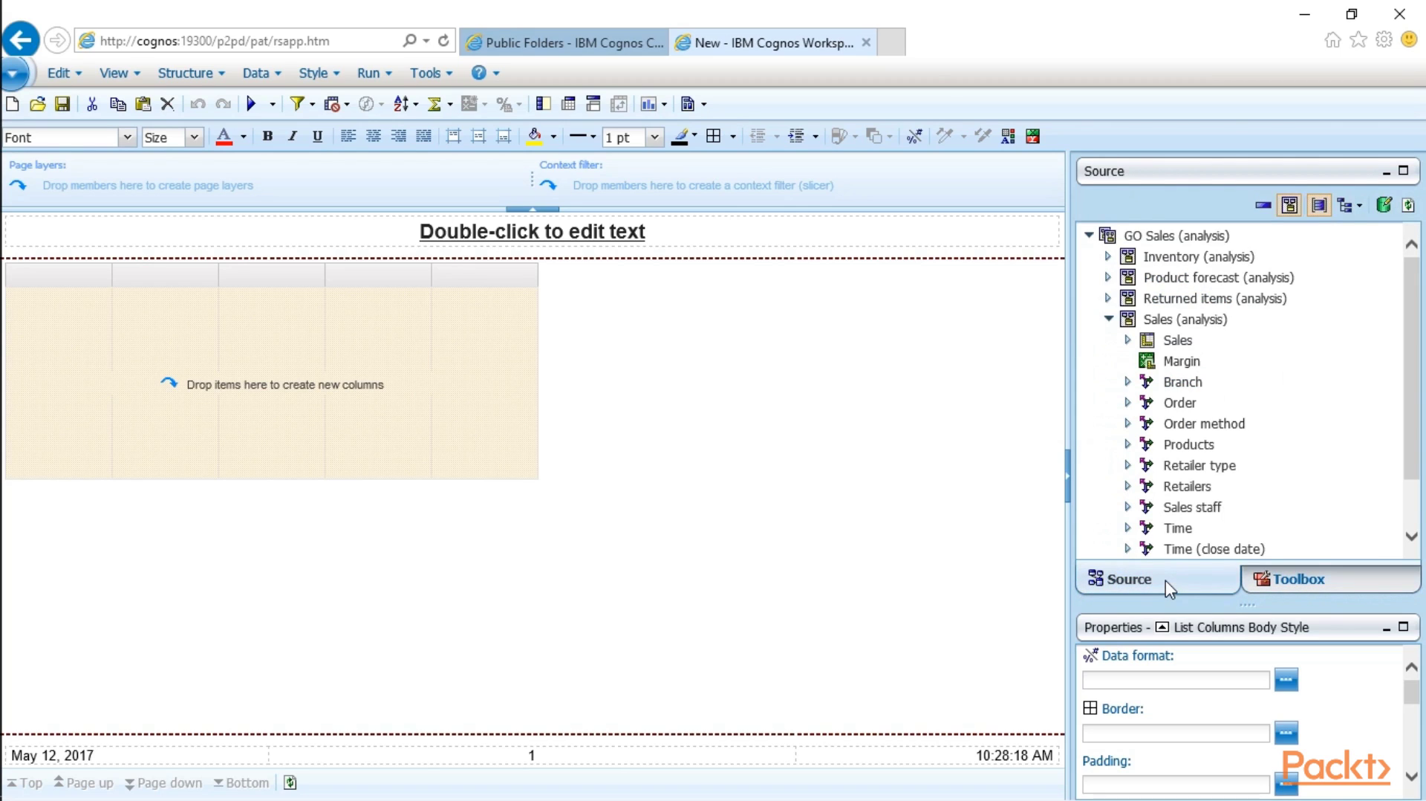